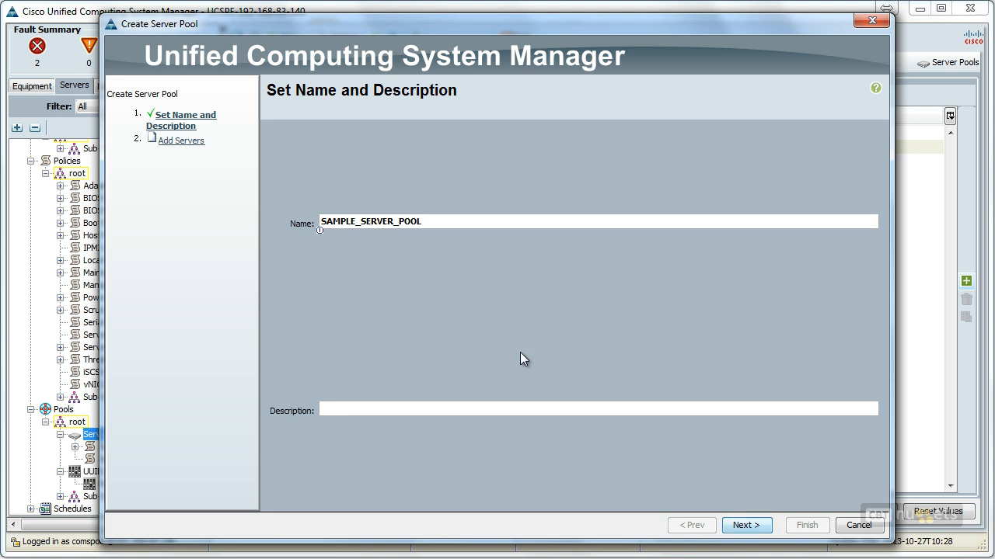
pyautogui.click(396, 409)
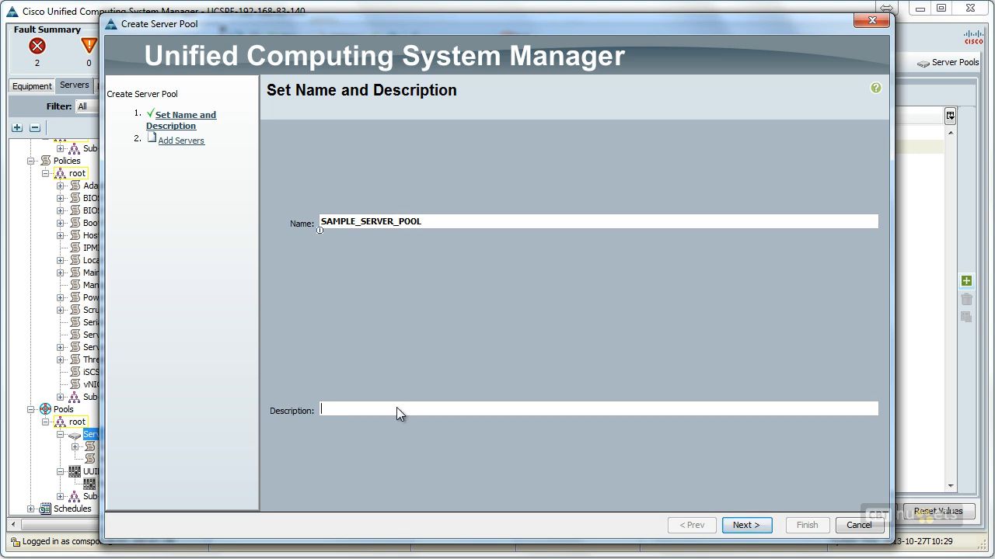
pyautogui.click(744, 527)
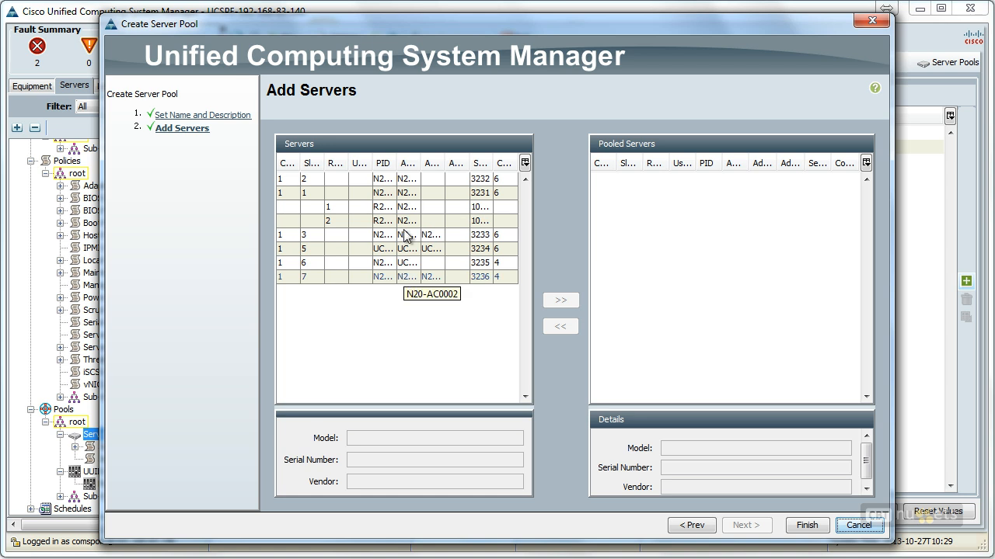
pyautogui.click(328, 235)
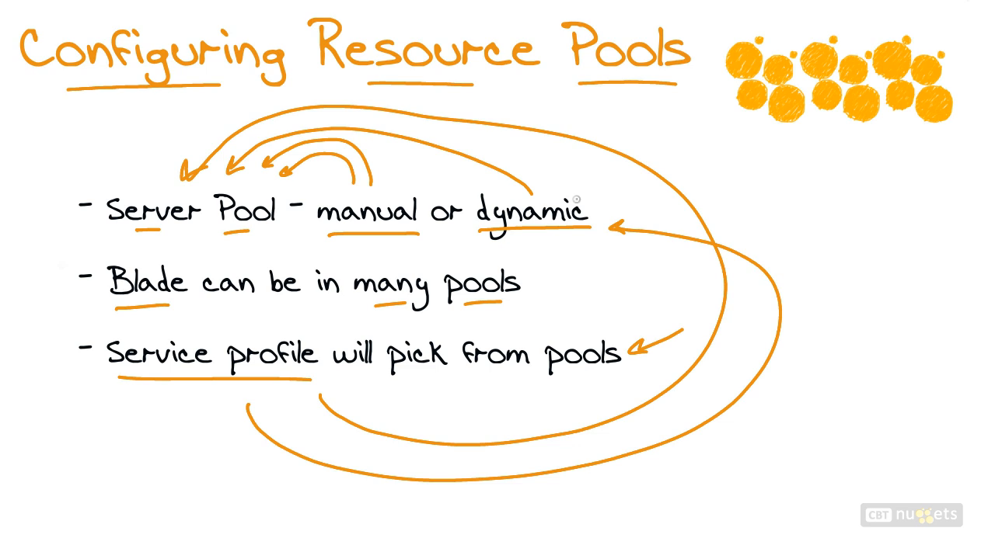
pyautogui.moveTo(589, 193)
pyautogui.mouseDown()
pyautogui.moveTo(490, 245)
pyautogui.moveTo(536, 249)
pyautogui.moveTo(458, 239)
pyautogui.mouseUp()
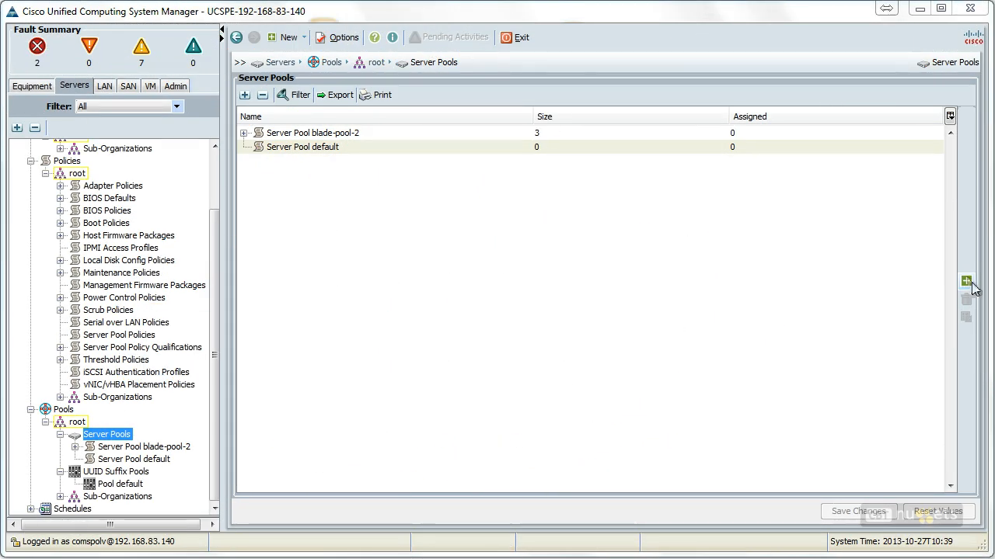
# Create a server pool named DYNAMIC_SERVER_POOL without adding any servers, and select it in the pool list
pyautogui.click(966, 282)
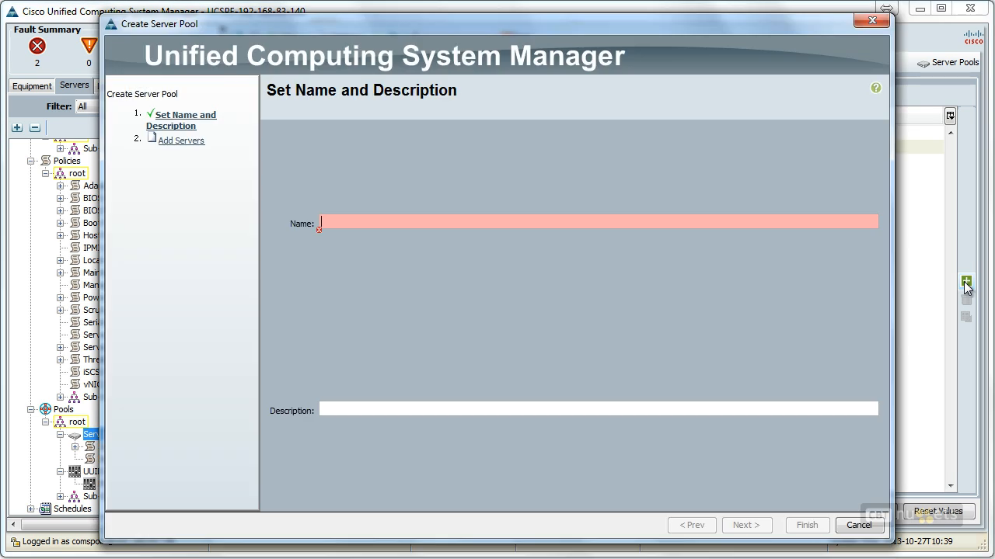
pyautogui.write('D')
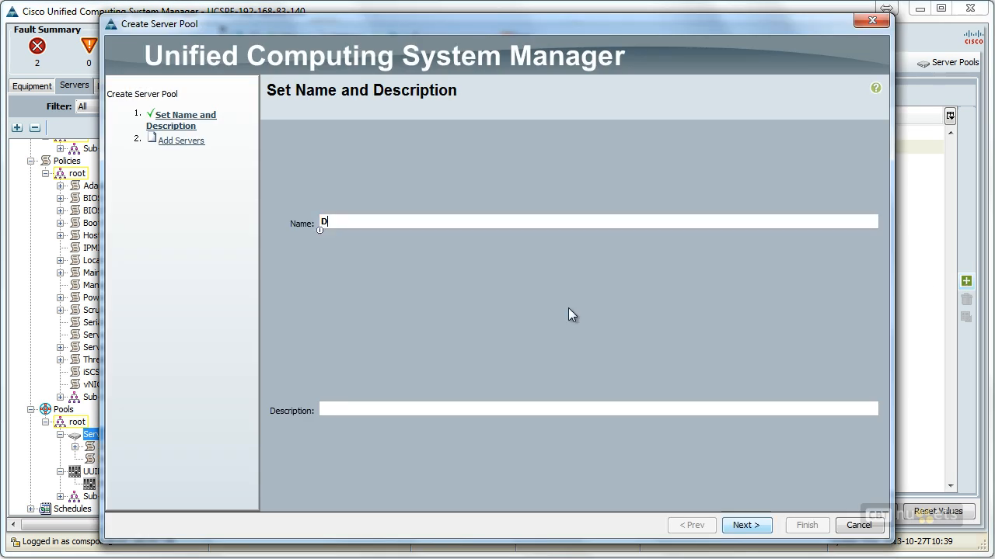
pyautogui.write('YNAMIC_SERVER_POOL')
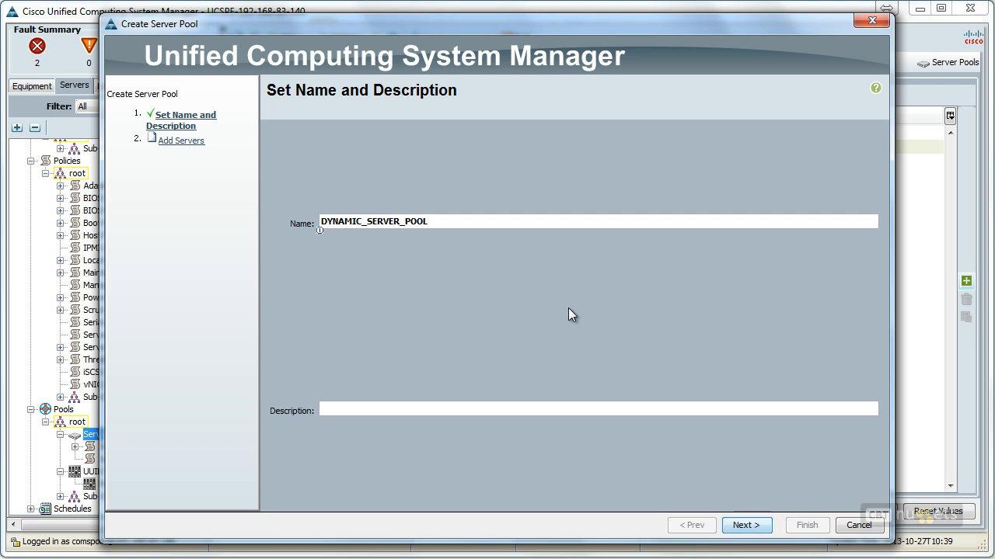
pyautogui.click(755, 526)
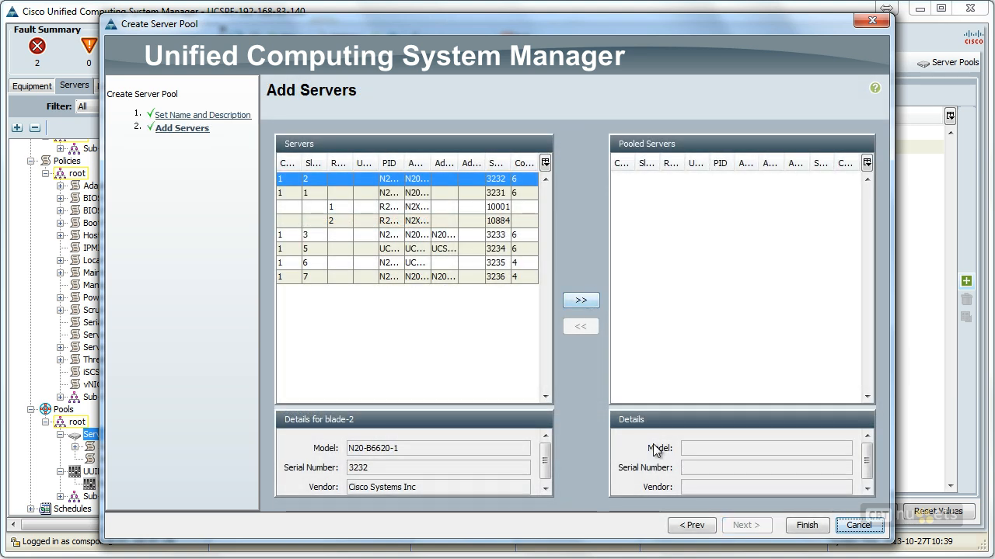
pyautogui.click(808, 526)
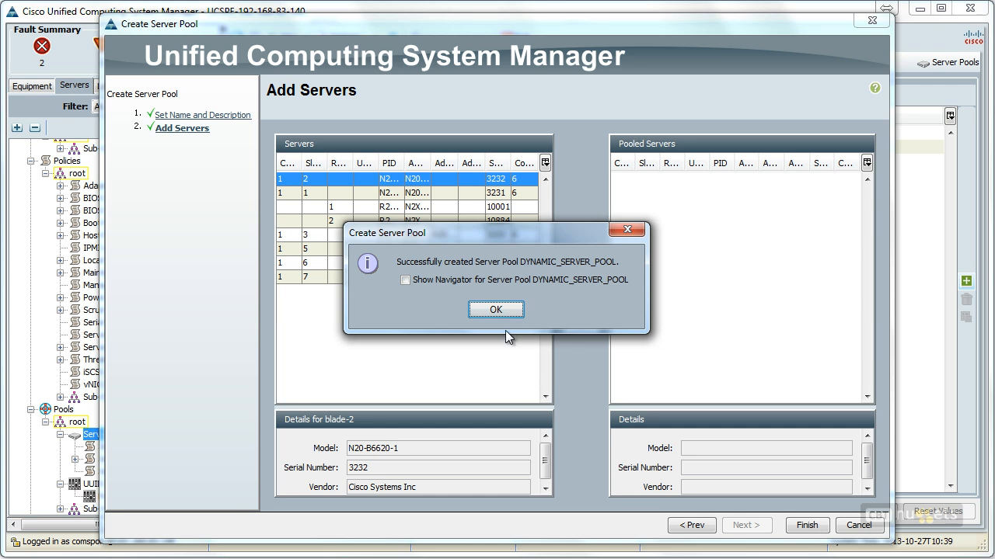
pyautogui.click(495, 310)
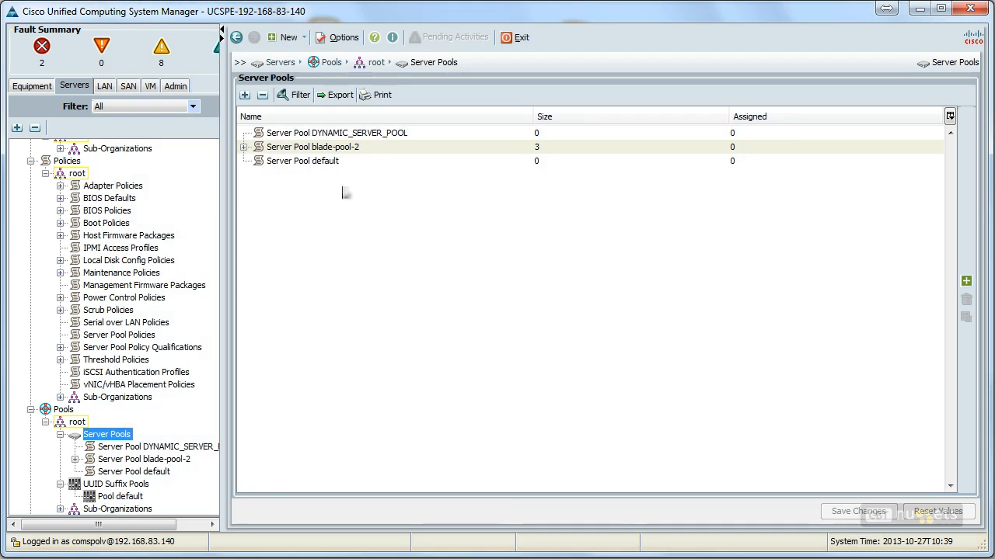
pyautogui.click(346, 134)
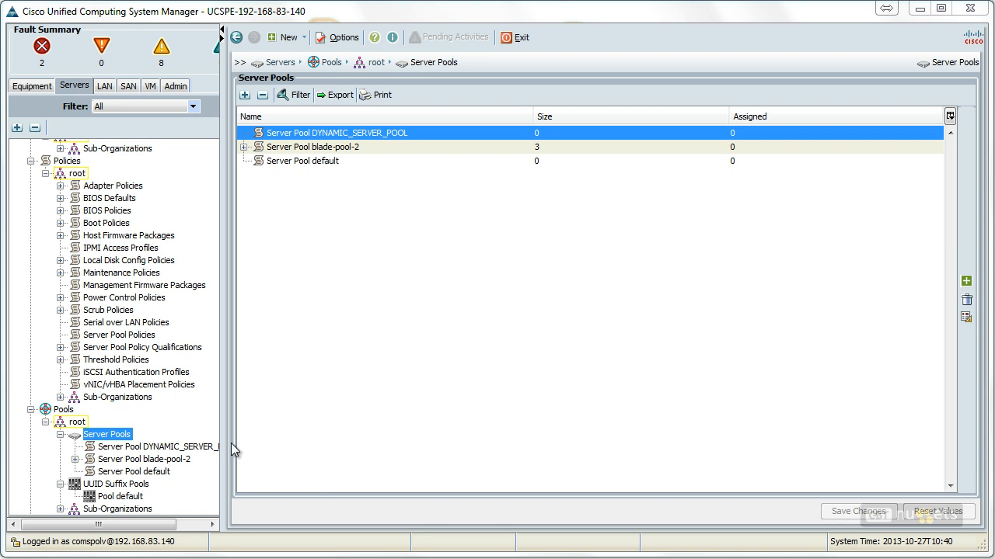
# Start a new server pool policy qualification under the root policies and name it DYN_POL_QUAL
pyautogui.click(114, 349)
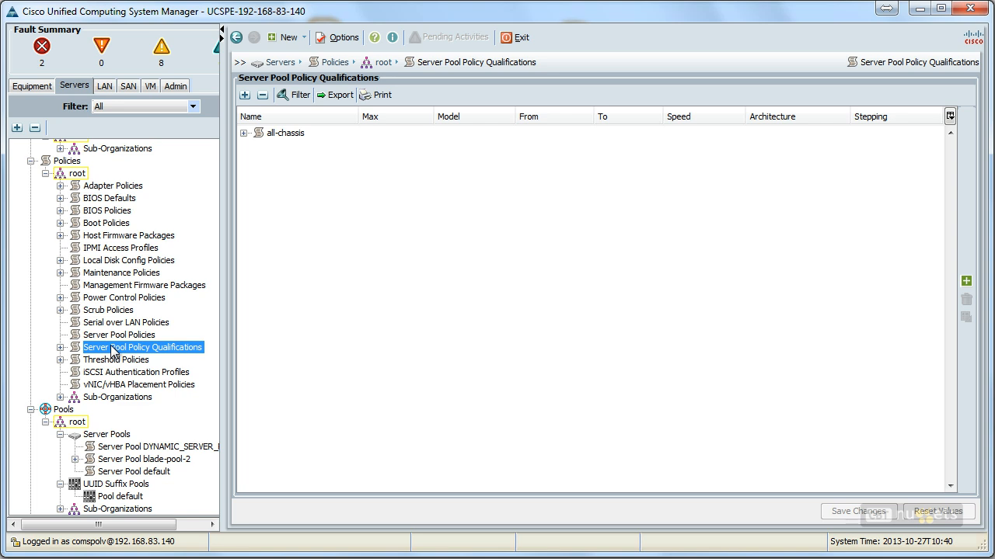
pyautogui.rightClick(113, 351)
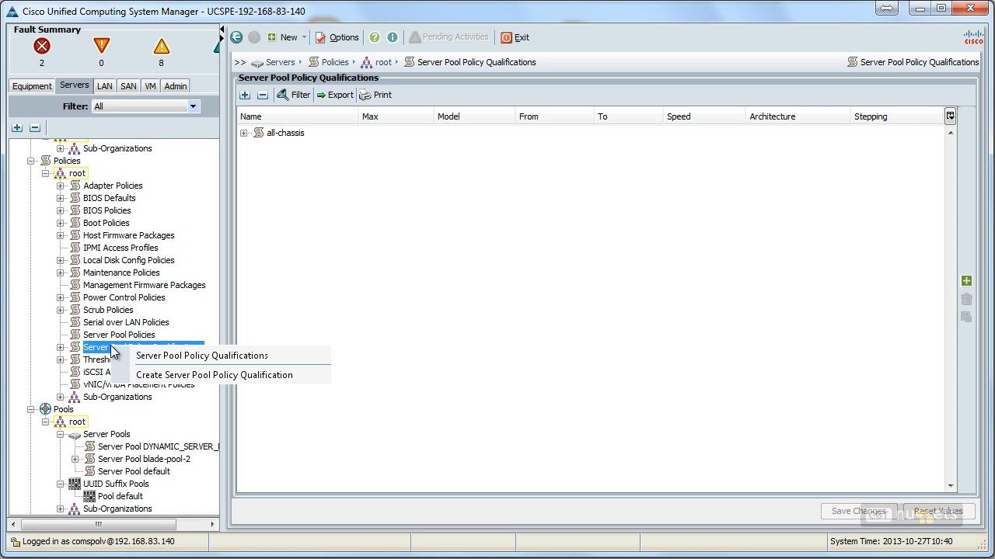
pyautogui.click(173, 375)
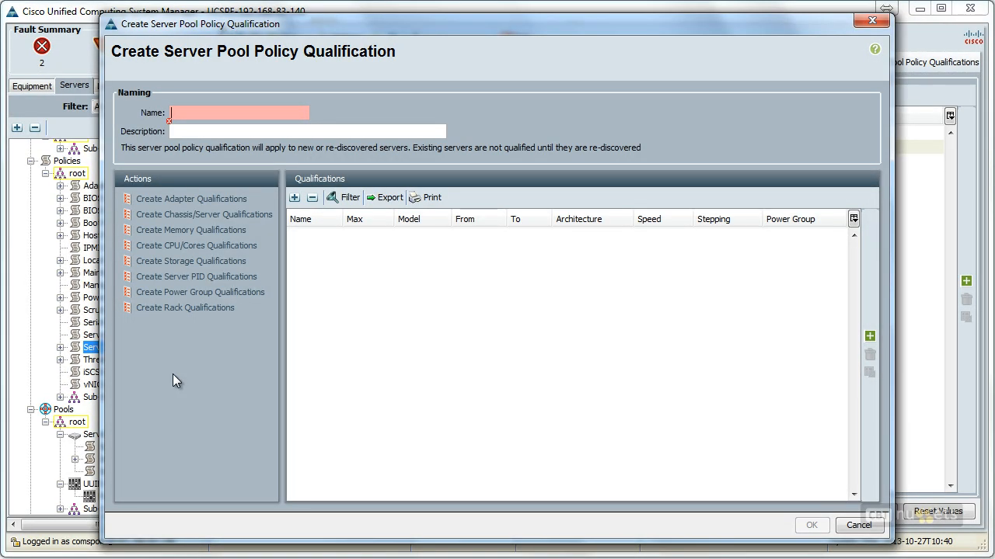
pyautogui.write('DYN_POL-')
pyautogui.press('BackSpace')
pyautogui.write('_QUAL')
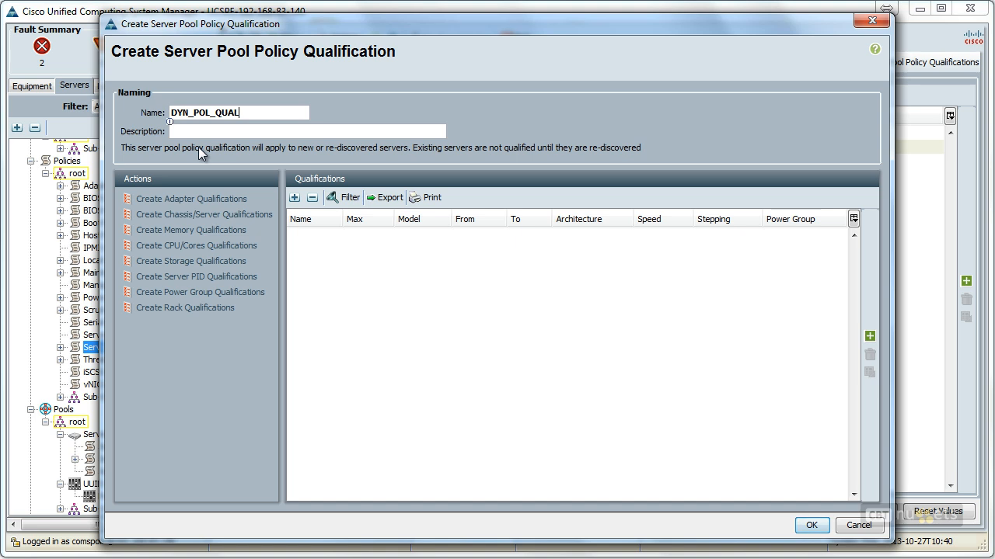
pyautogui.click(151, 200)
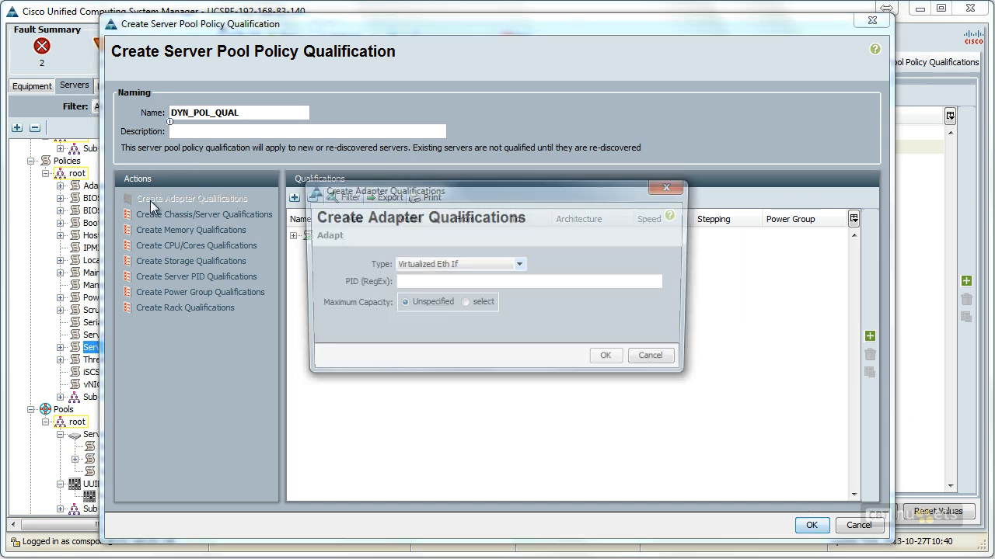
pyautogui.click(650, 363)
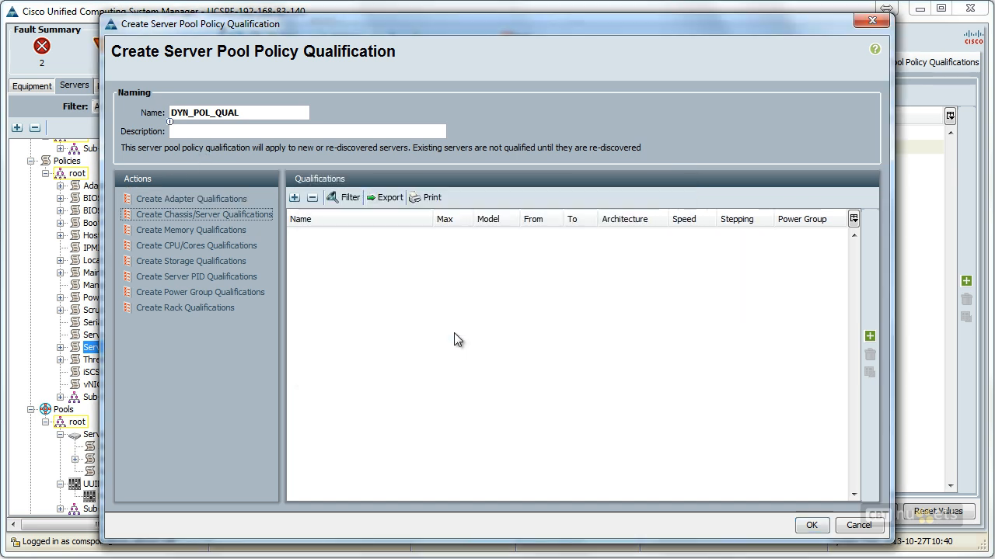
pyautogui.click(205, 232)
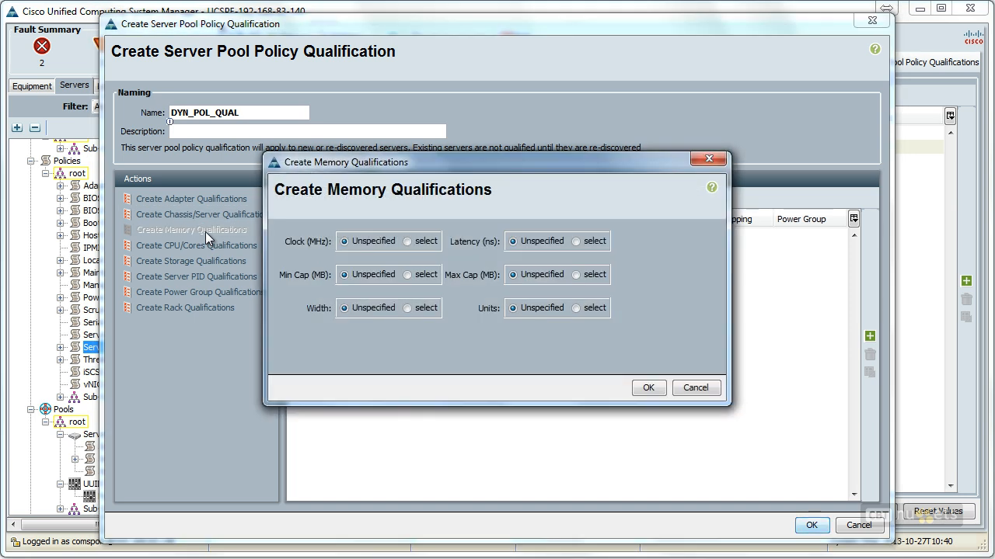
pyautogui.click(694, 388)
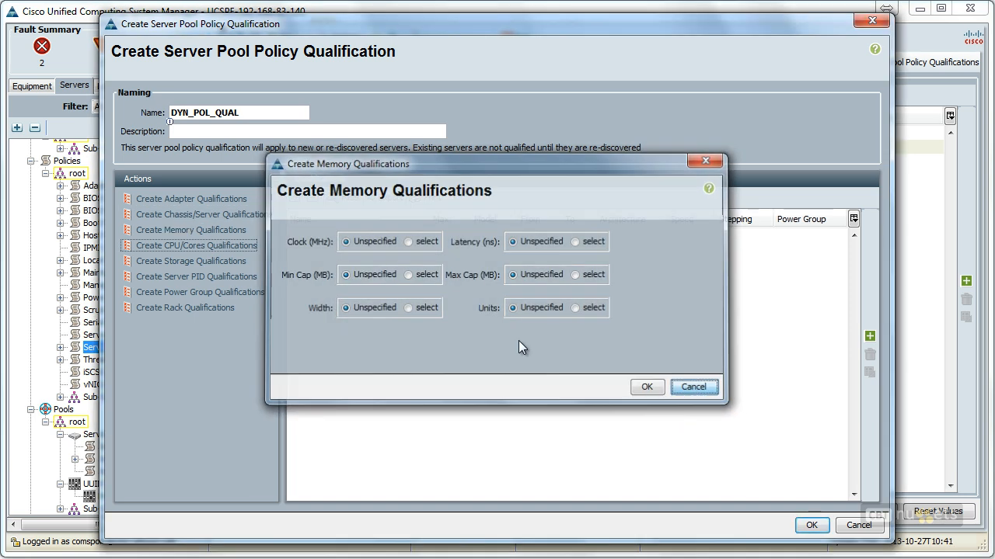
# Add a CPU/Cores qualification with Xeon MP processor architecture and a minimum of 2 cores
pyautogui.click(187, 247)
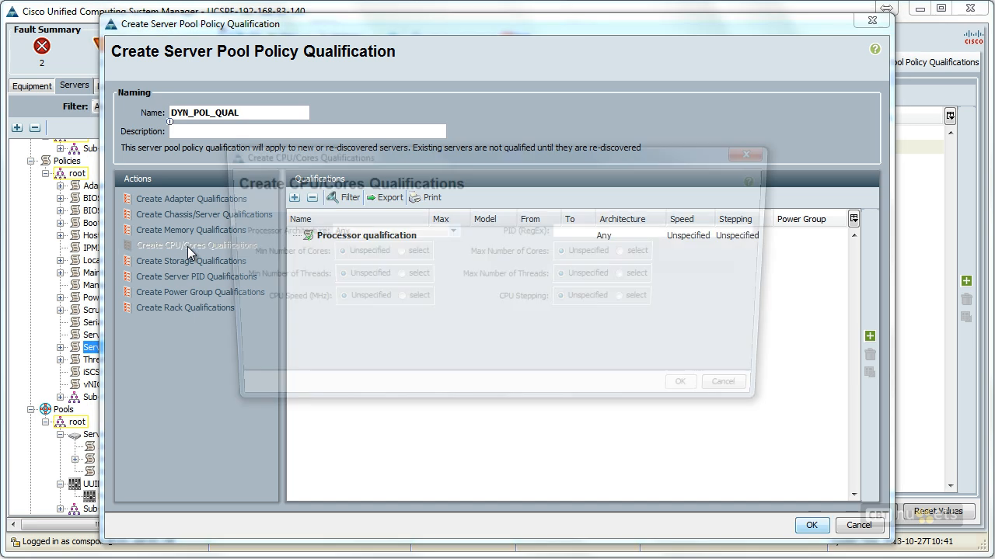
pyautogui.click(435, 233)
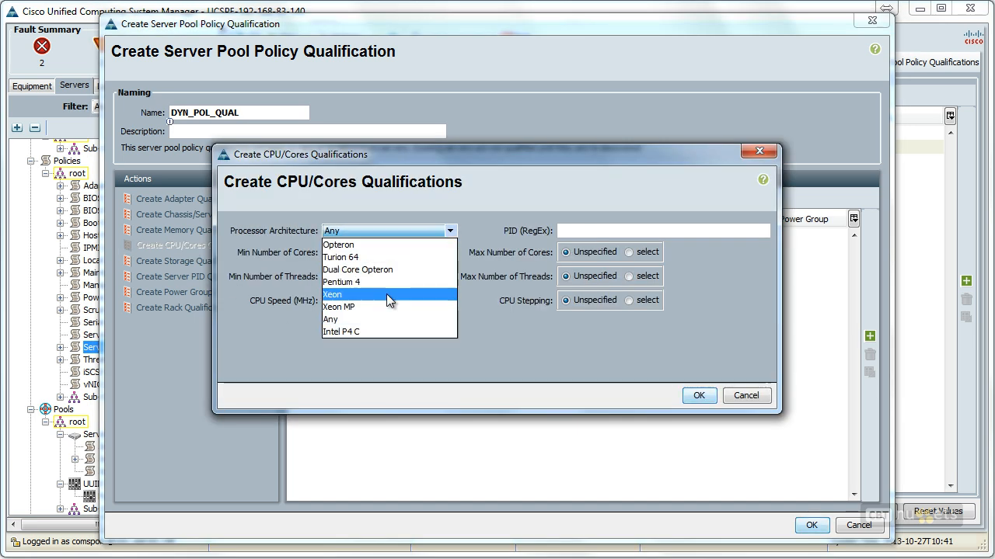
pyautogui.click(369, 307)
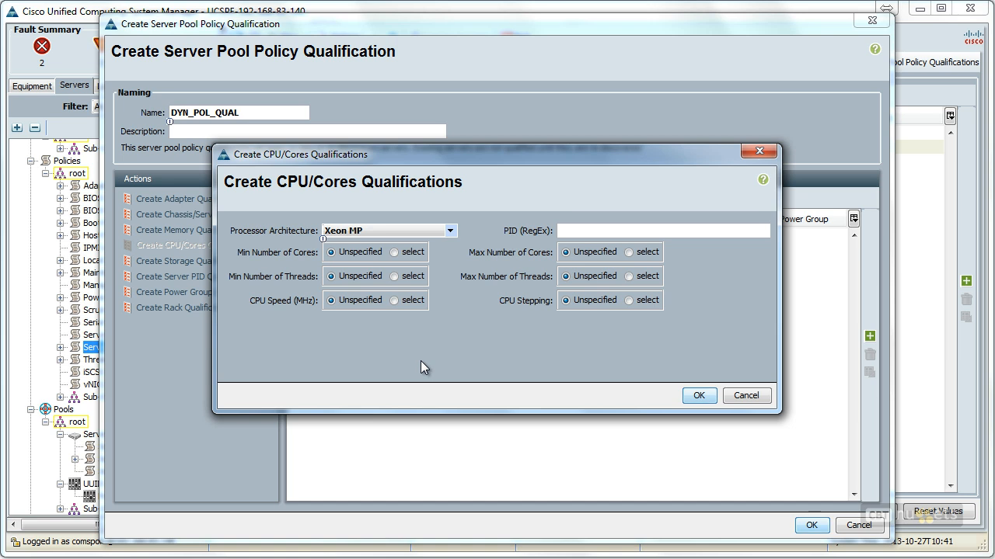
pyautogui.click(394, 253)
pyautogui.click(340, 275)
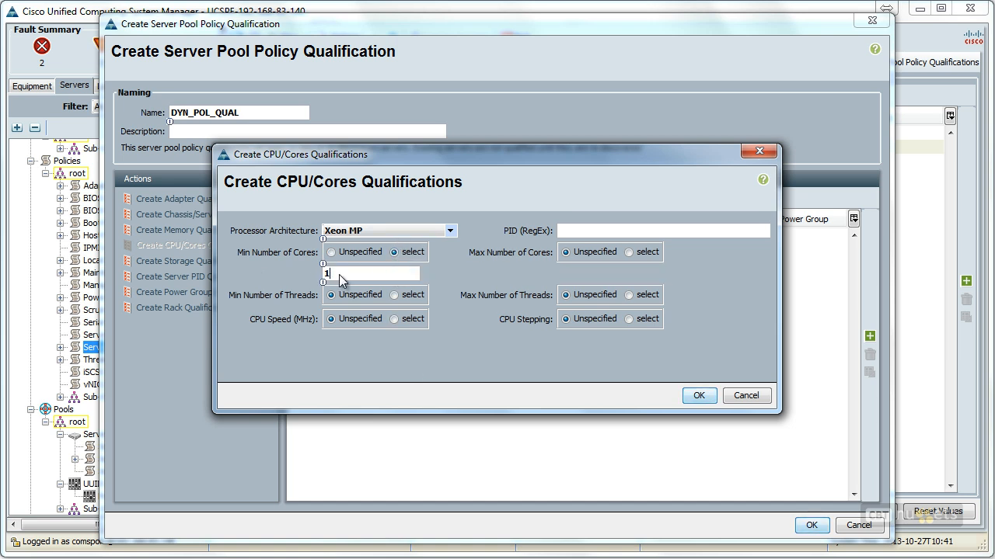
pyautogui.press('BackSpace')
pyautogui.write('2')
pyautogui.click(695, 396)
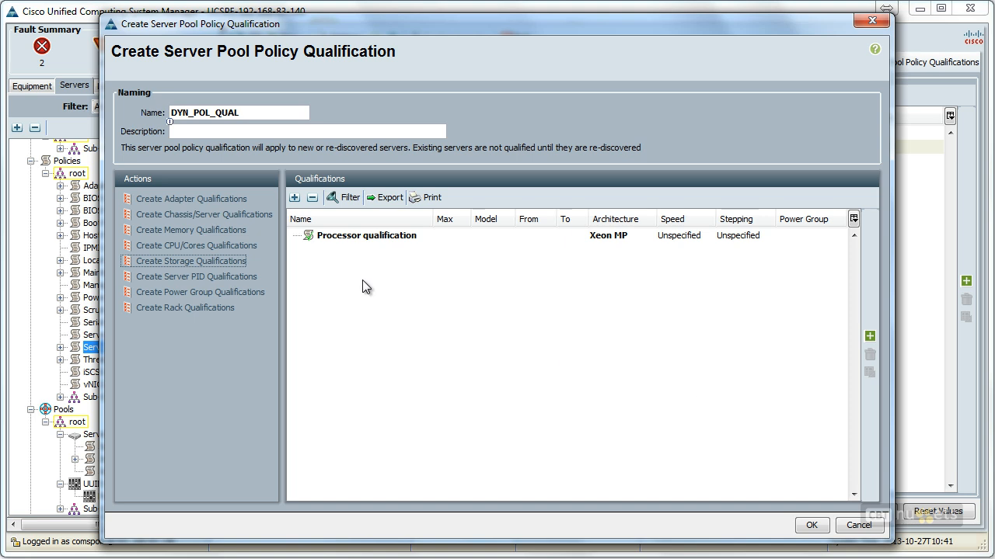
# Add a memory qualification with a minimum capacity of 64 MB
pyautogui.click(216, 230)
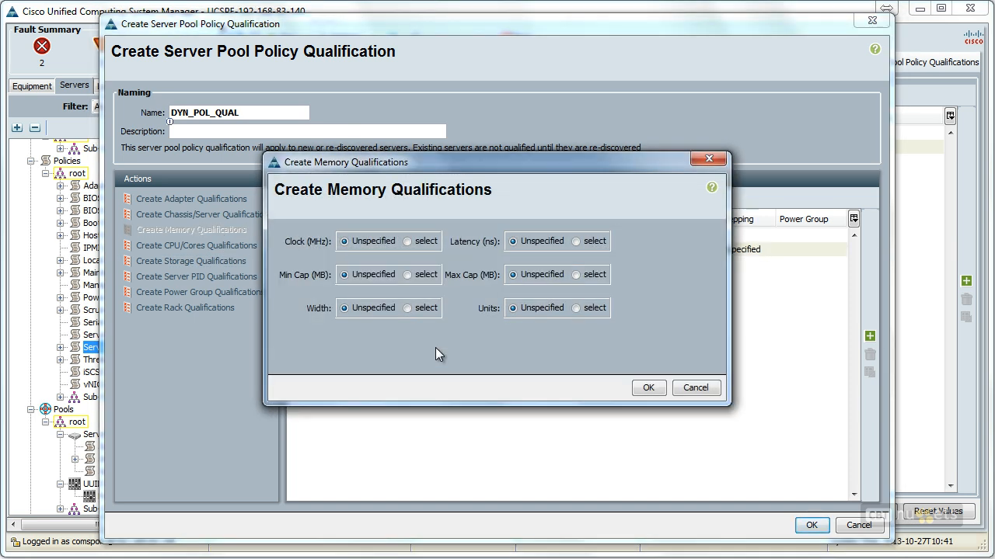
pyautogui.click(407, 275)
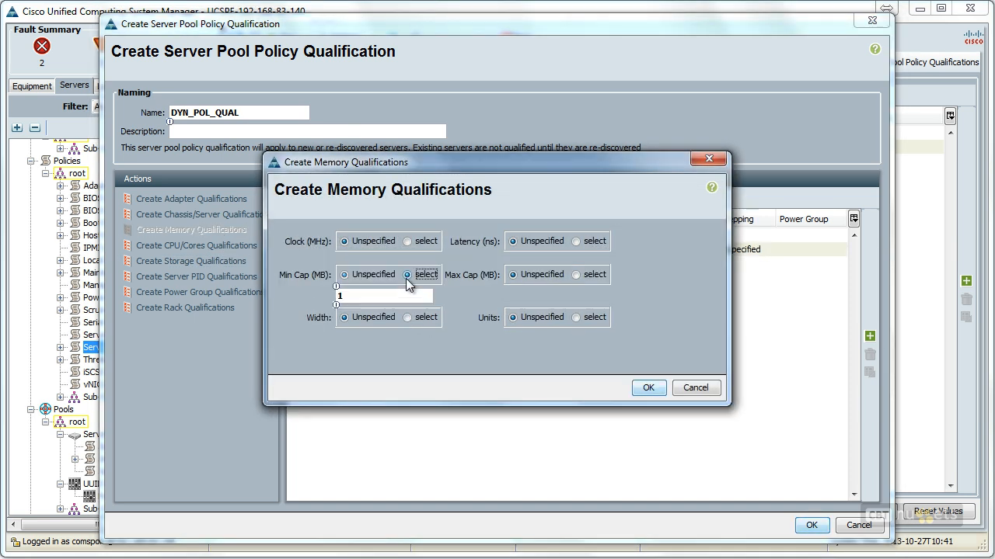
pyautogui.click(353, 295)
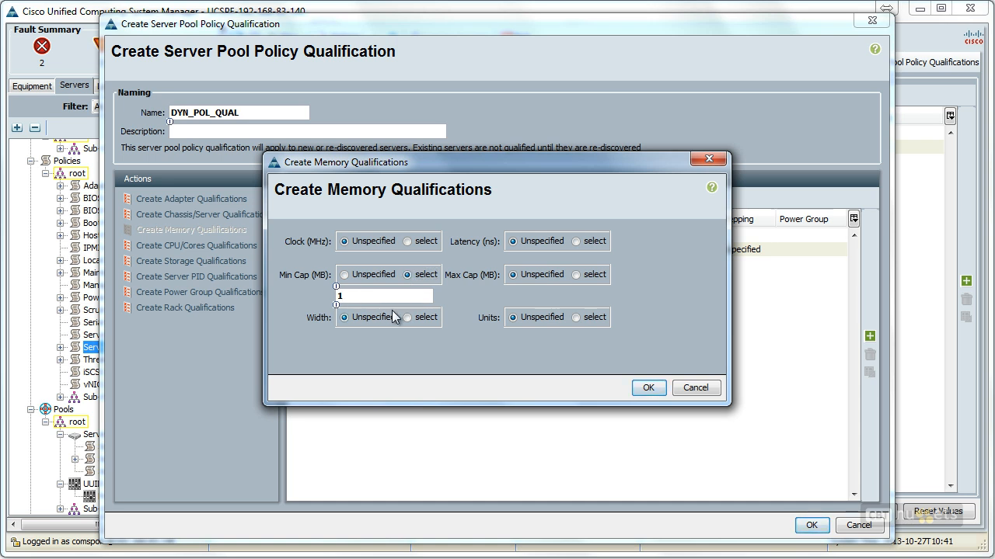
pyautogui.press('BackSpace')
pyautogui.write('64')
pyautogui.click(648, 388)
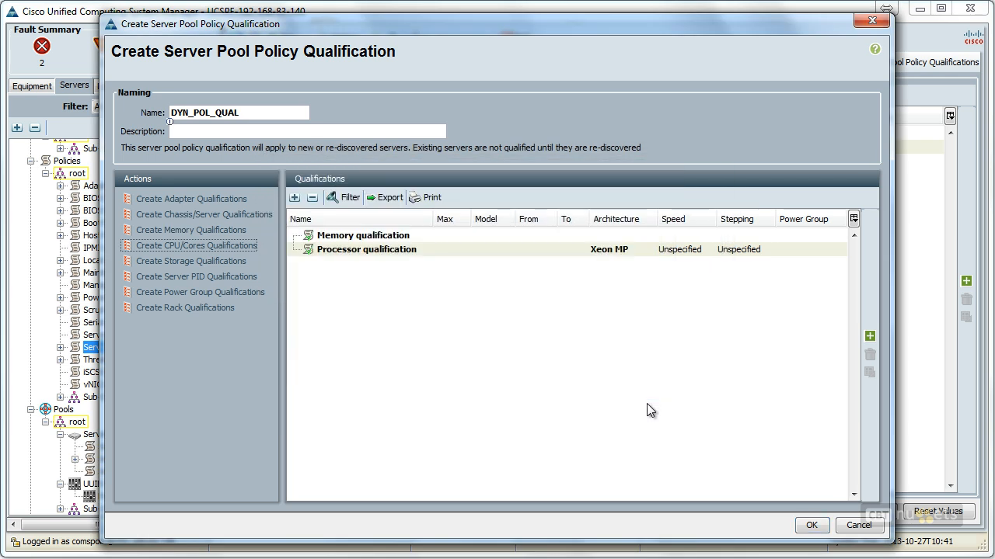
# Save the DYN_POL_QUAL server pool policy qualification
pyautogui.click(356, 237)
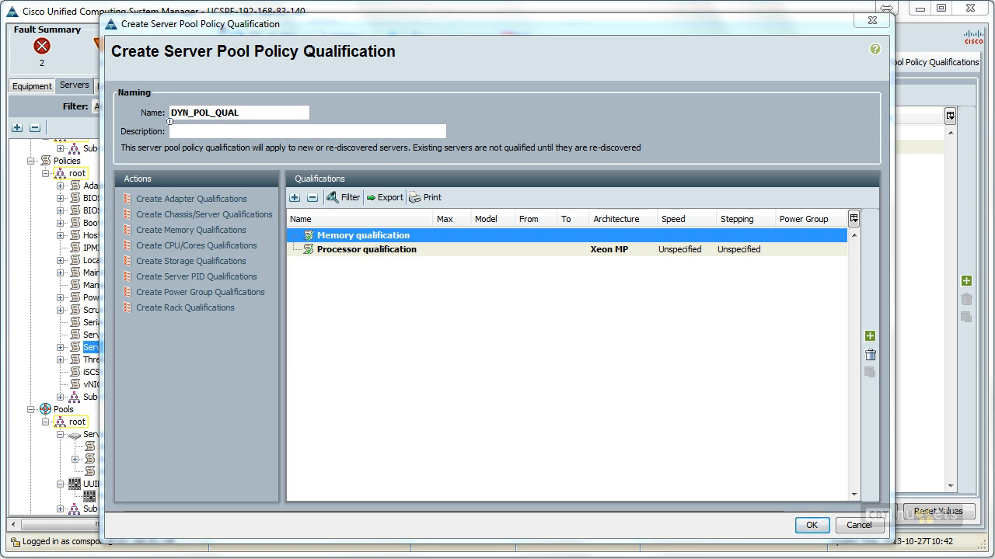
pyautogui.click(801, 526)
pyautogui.click(497, 311)
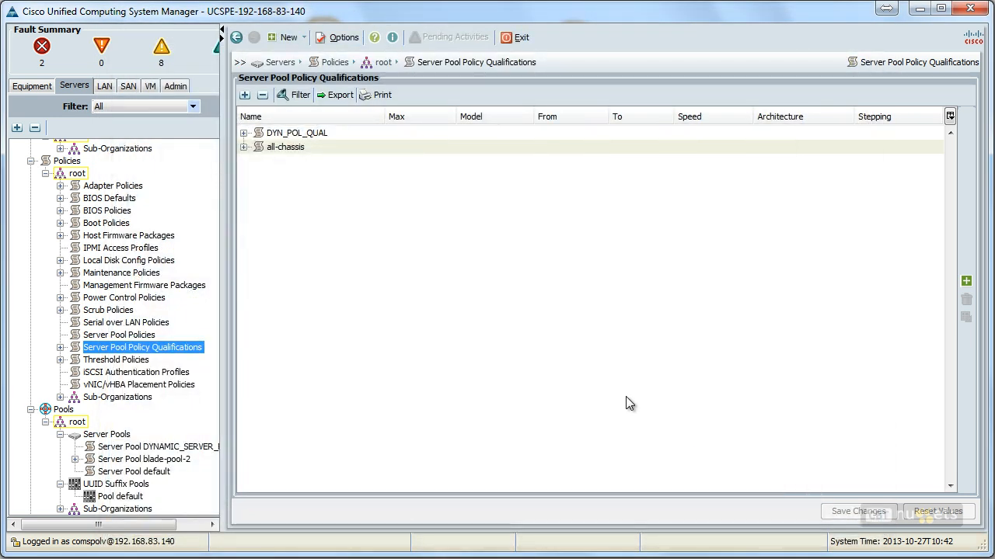
# Start a new server pool policy under the root policies and name it TEST_SERVER_POL
pyautogui.click(129, 337)
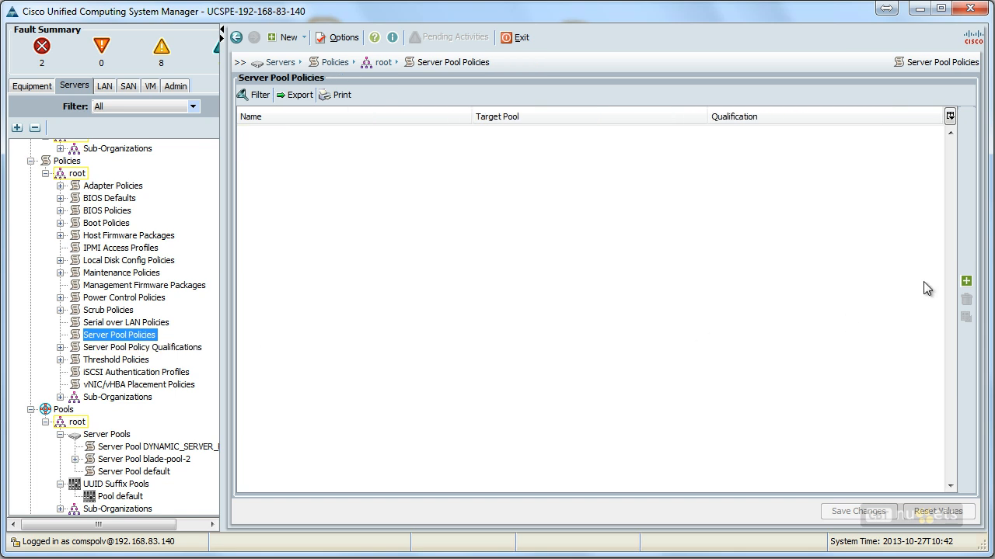
pyautogui.click(966, 281)
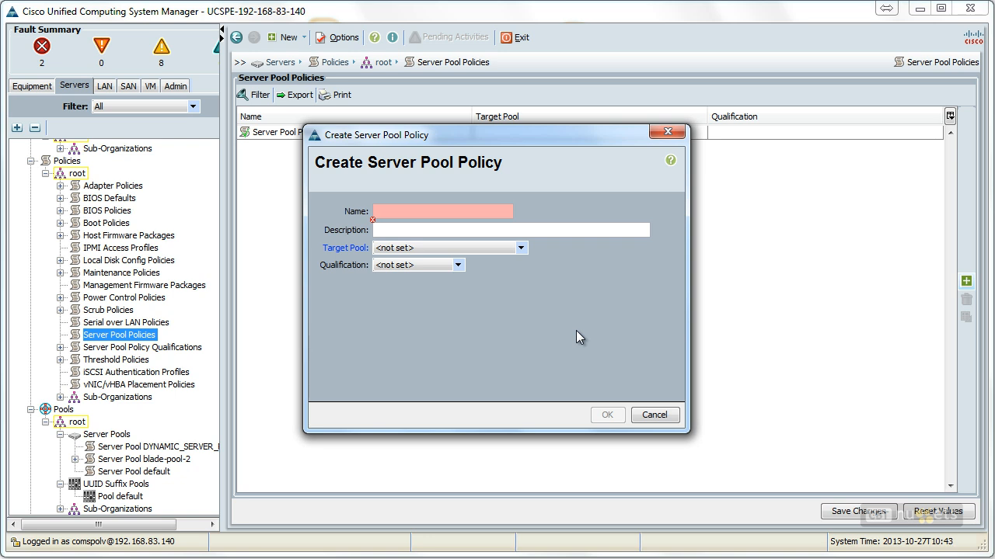
pyautogui.write('TEST')
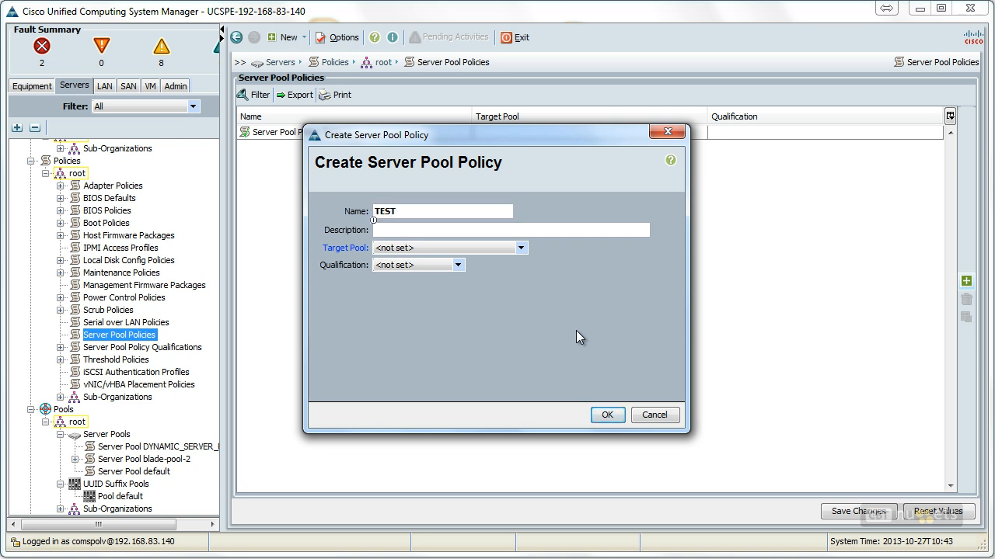
pyautogui.write('_SERVER_POL')
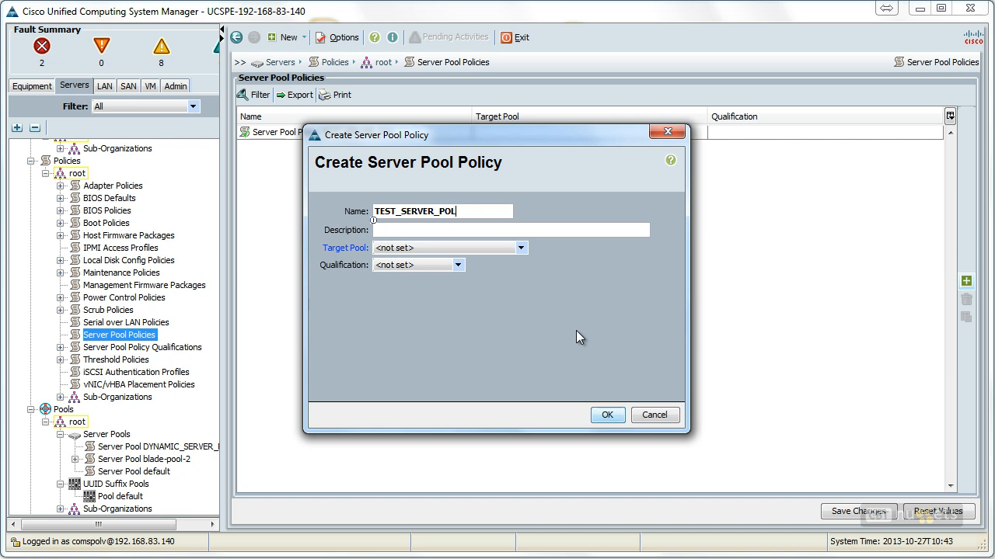
# Save the policy with DYNAMIC_SERVER_POOL as target pool and DYN_POL_QUAL as qualification, and open that pool's details to check the link
pyautogui.click(448, 246)
pyautogui.click(457, 274)
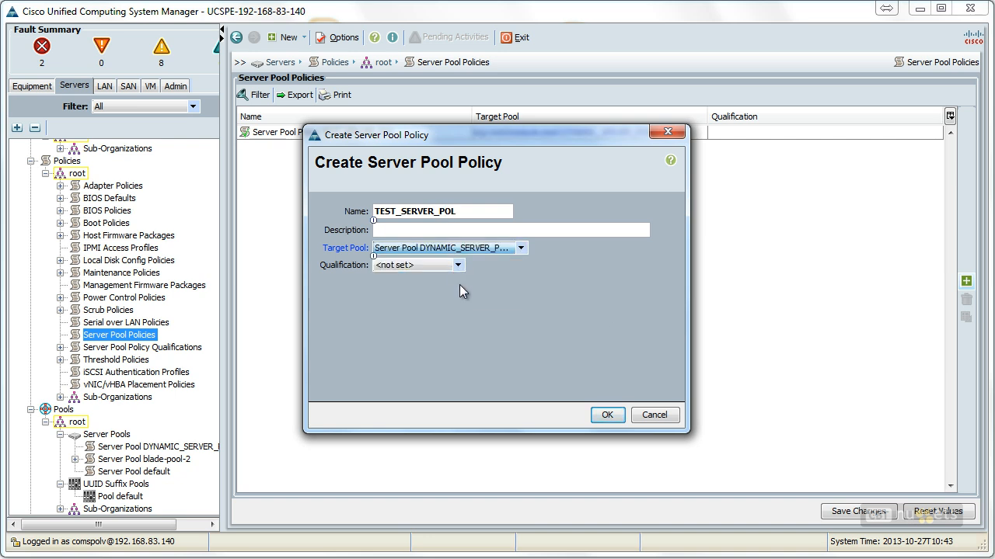
pyautogui.click(423, 264)
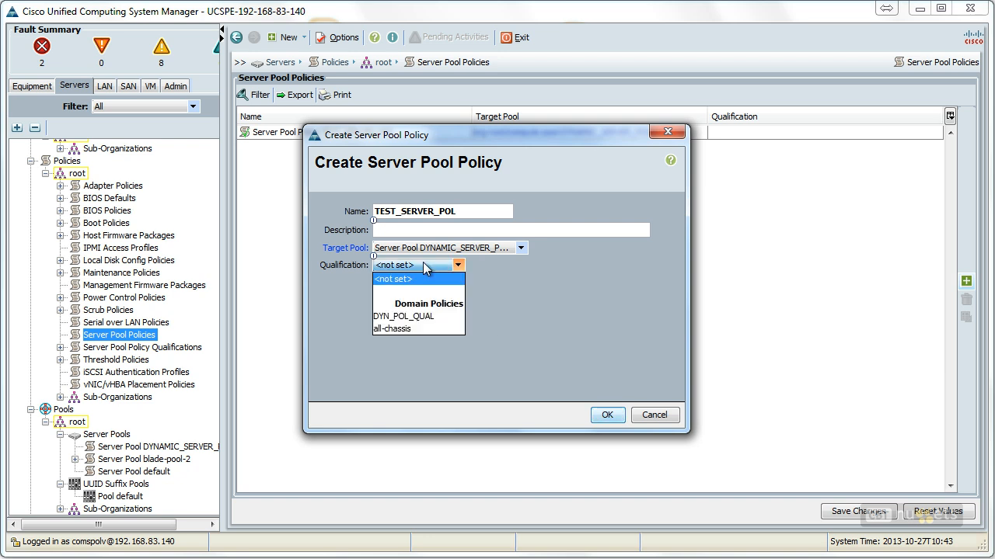
pyautogui.click(420, 317)
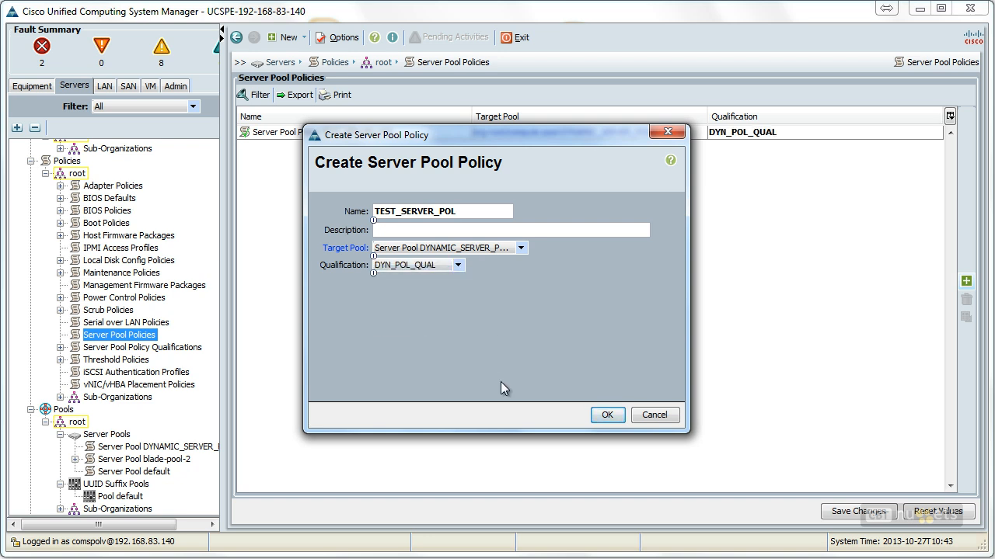
pyautogui.click(607, 417)
pyautogui.click(607, 417)
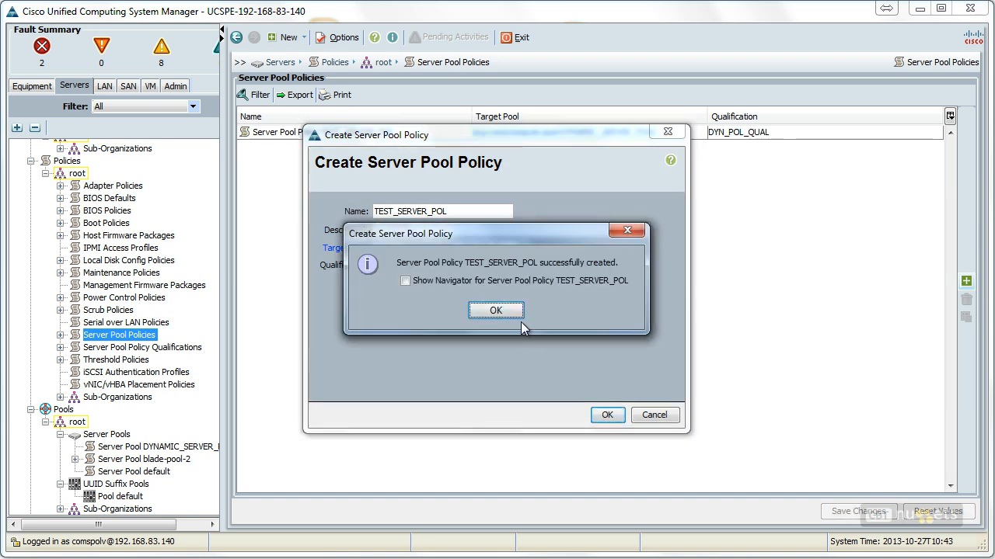
pyautogui.click(514, 315)
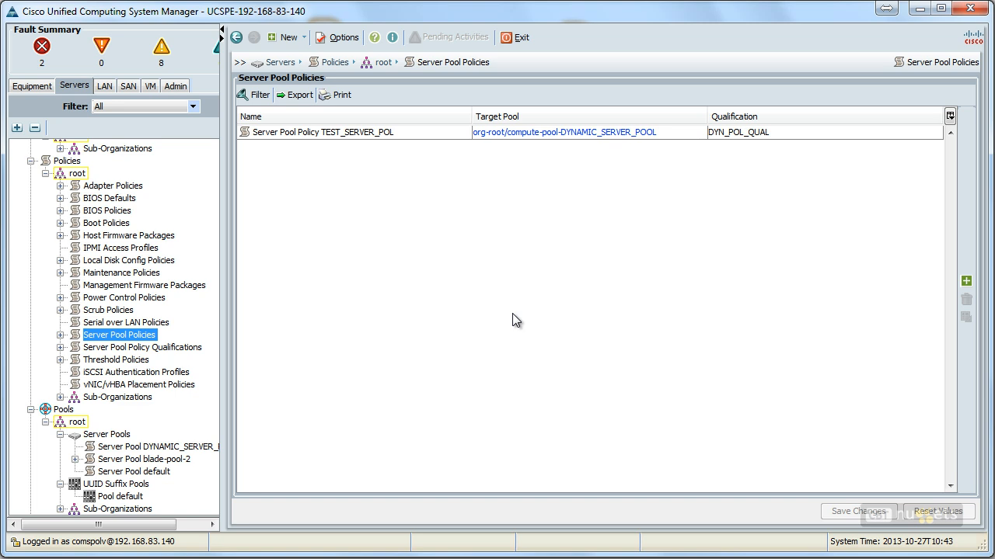
pyautogui.click(156, 446)
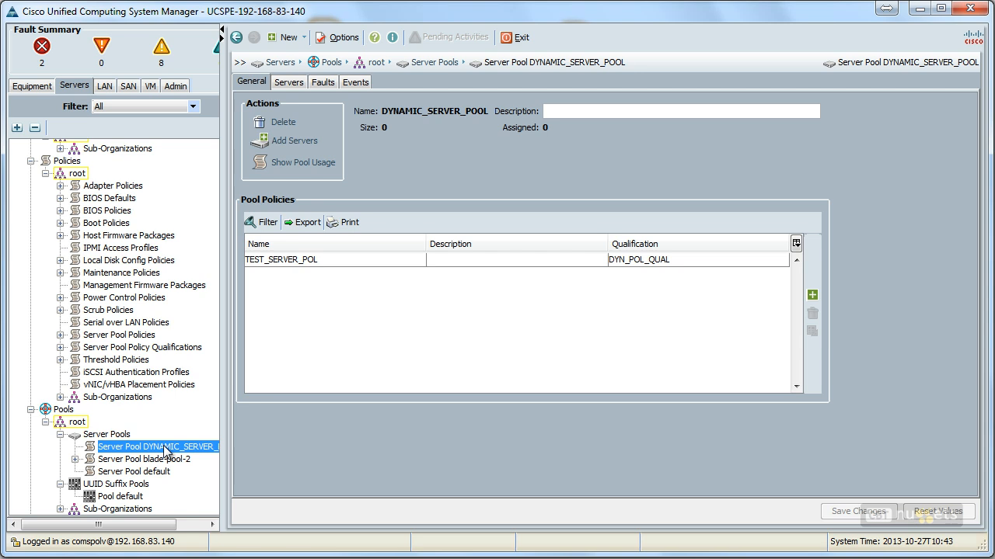
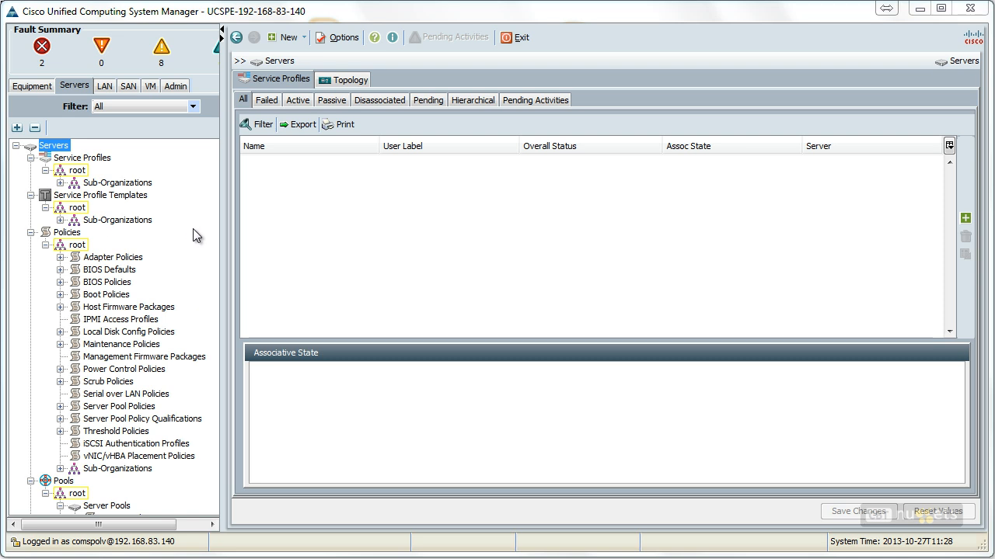
# Start a new UUID suffix pool under the root pools, name it SAMPLE-POOL and continue to its UUID blocks
pyautogui.click(72, 482)
pyautogui.scroll(-3, 190, 305)
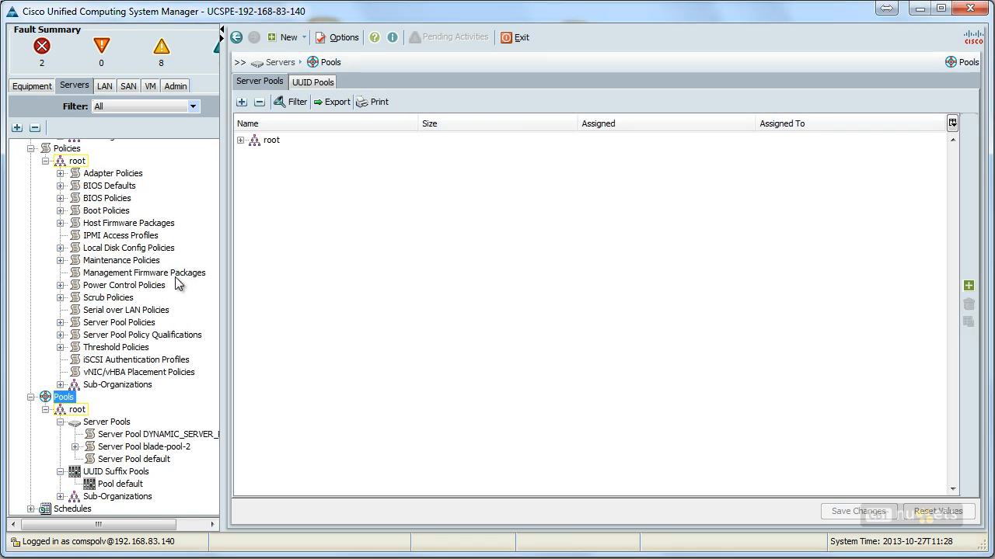
pyautogui.click(136, 475)
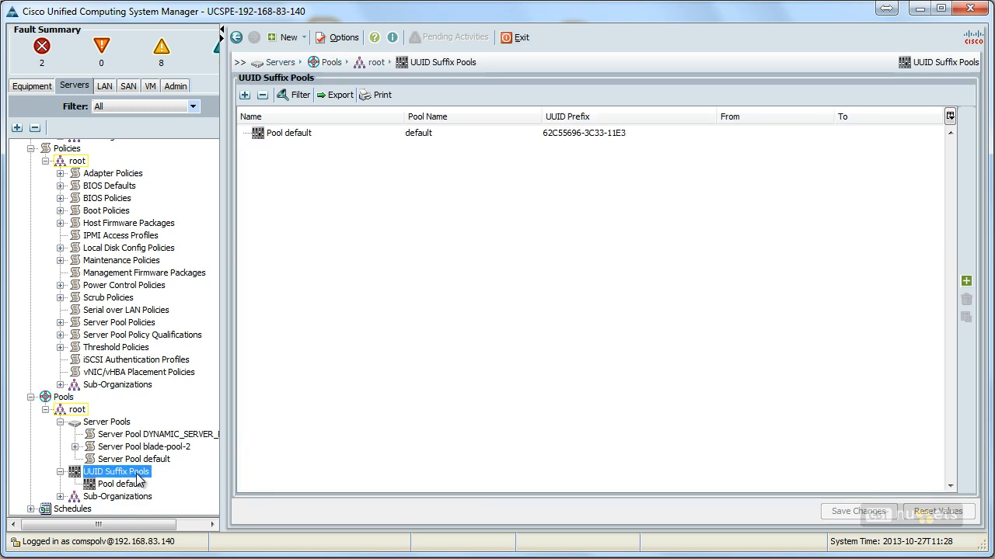
pyautogui.rightClick(140, 474)
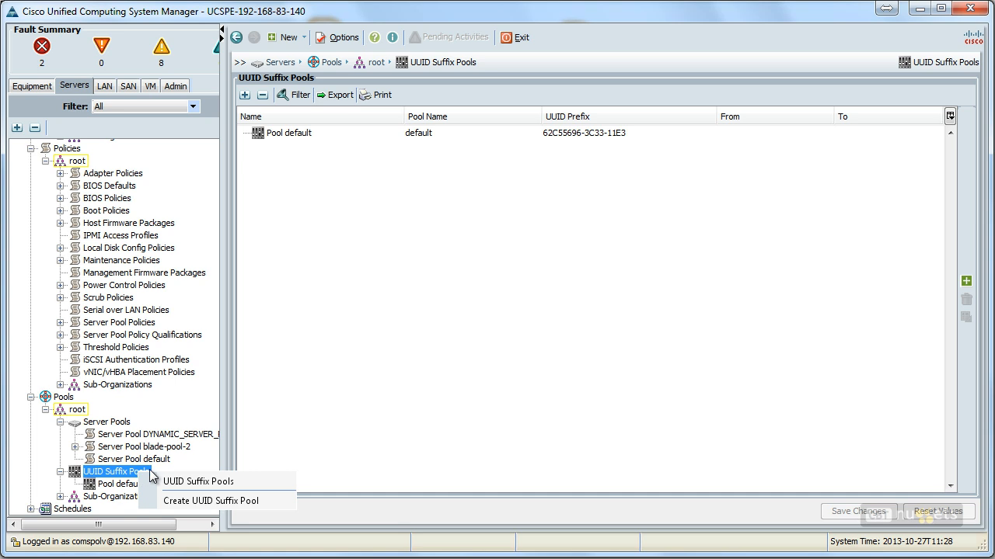
pyautogui.click(206, 501)
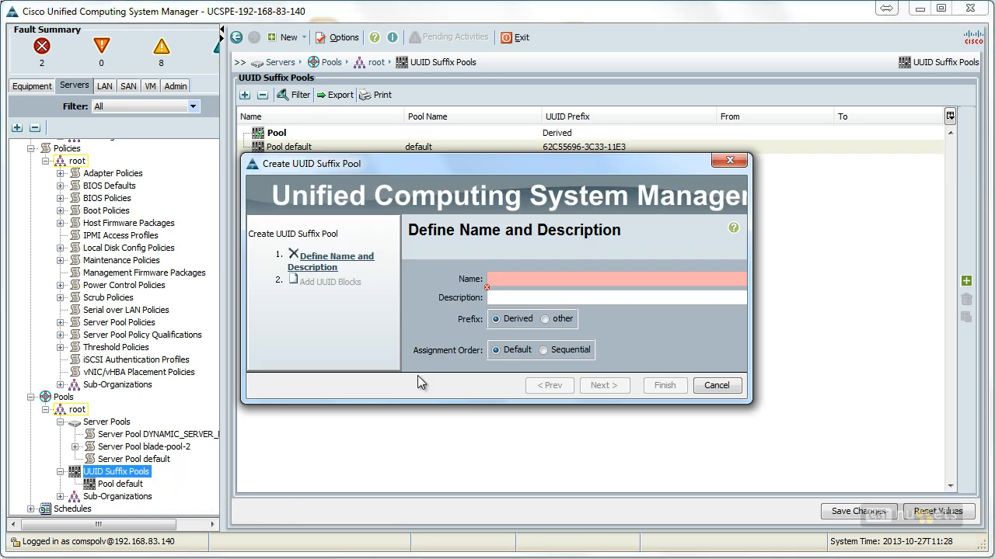
pyautogui.write('SAMPLE-')
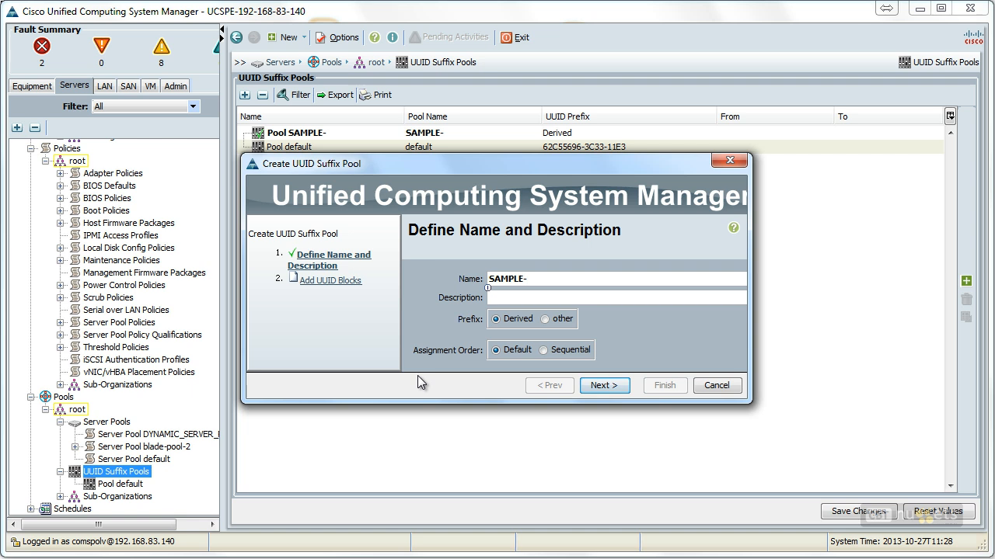
pyautogui.write('POOL')
pyautogui.click(603, 385)
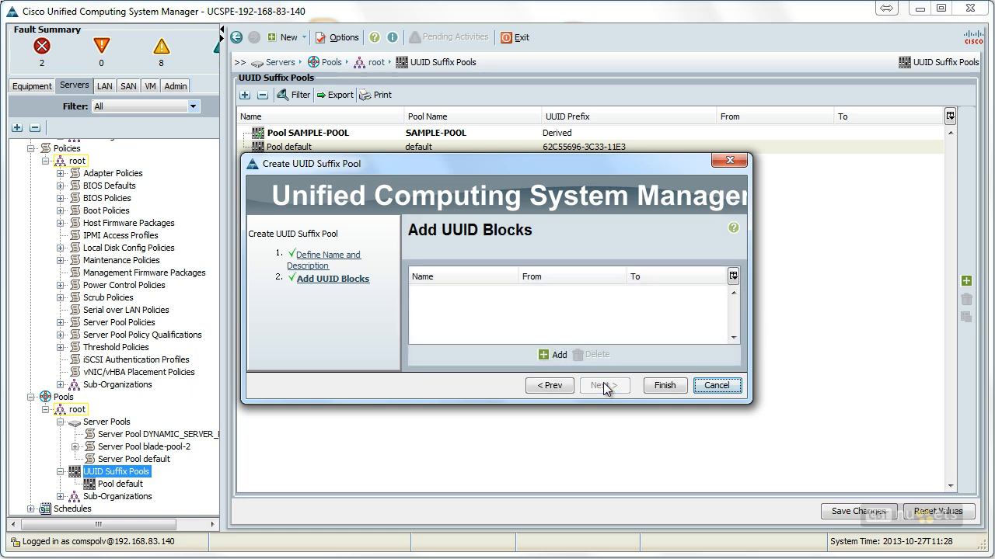
pyautogui.click(553, 357)
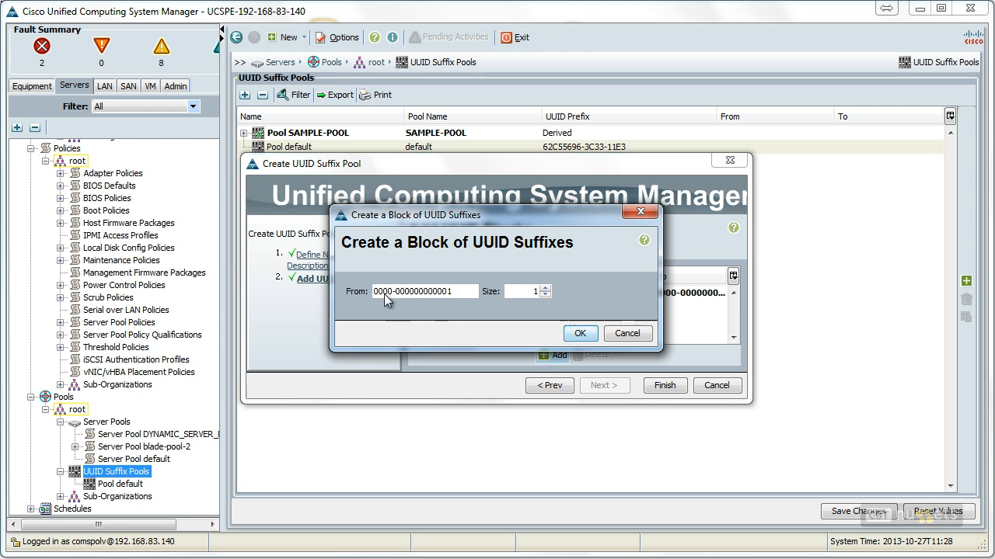
pyautogui.moveTo(453, 290); pyautogui.dragTo(353, 289)
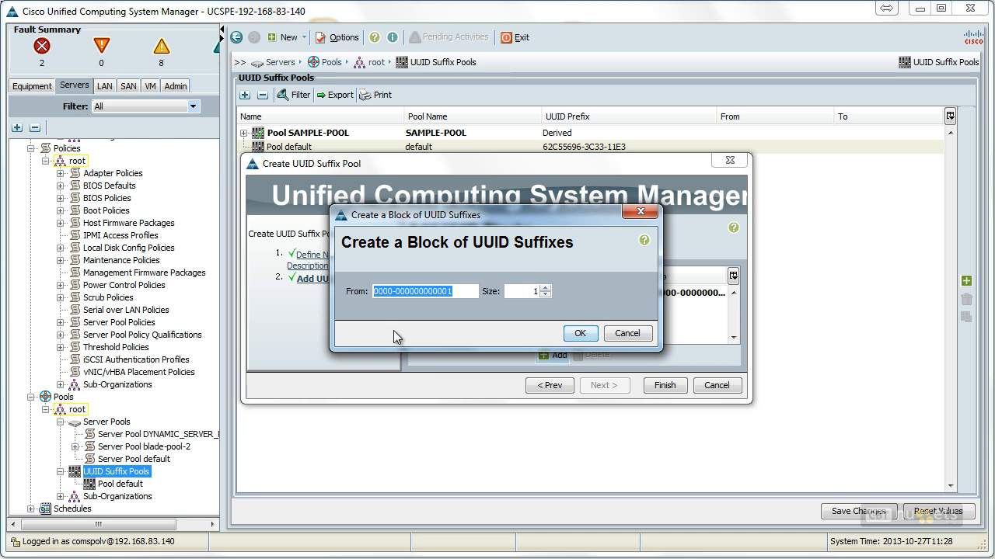
pyautogui.click(523, 292)
pyautogui.press('Delete')
pyautogui.write('140')
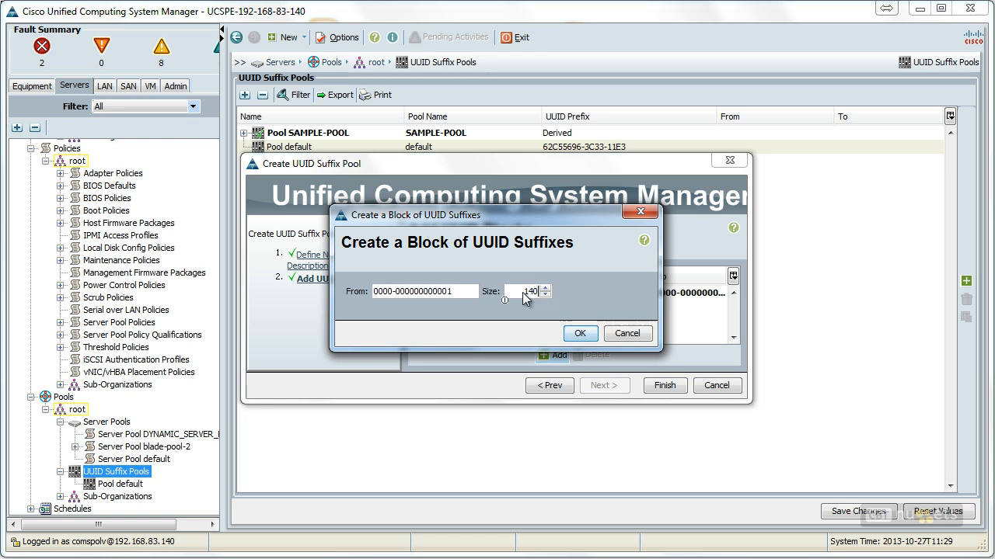
pyautogui.click(582, 333)
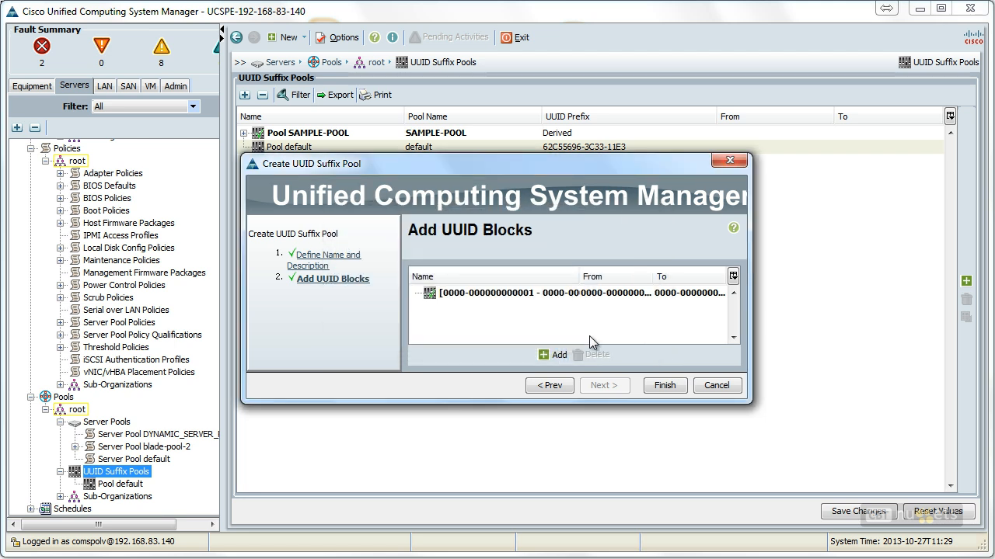
pyautogui.click(665, 384)
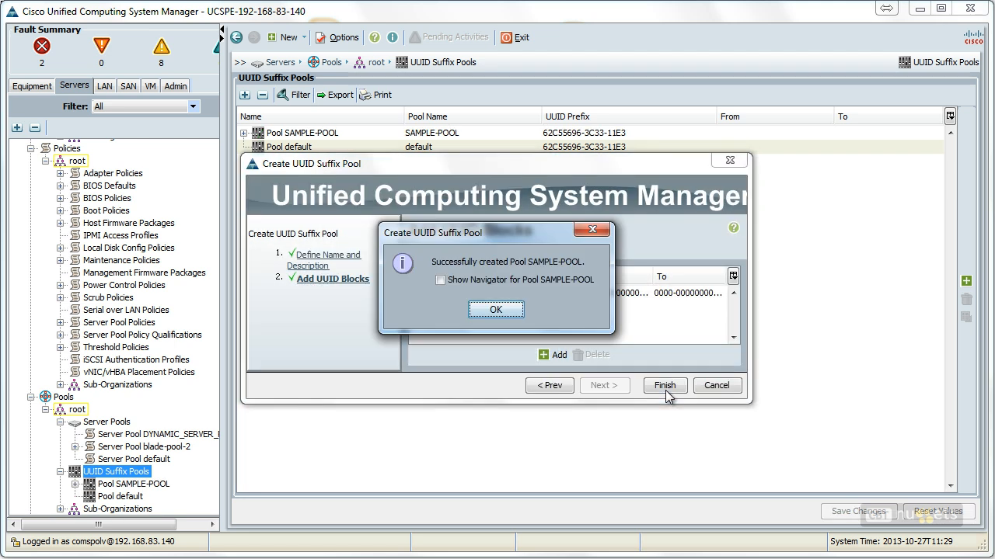
pyautogui.click(502, 310)
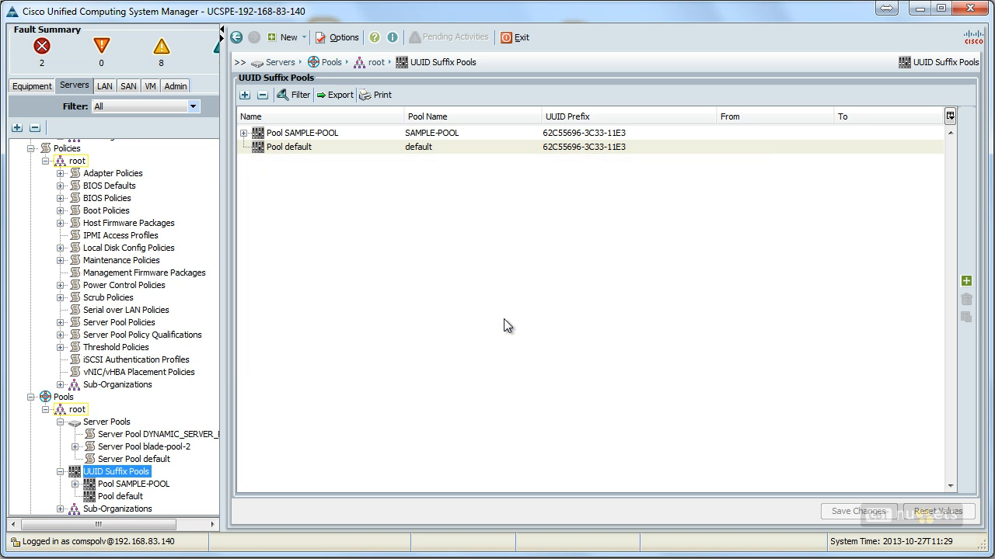
# Expand SAMPLE-POOL among the UUID suffix pools and examine its suffix block range
pyautogui.click(288, 133)
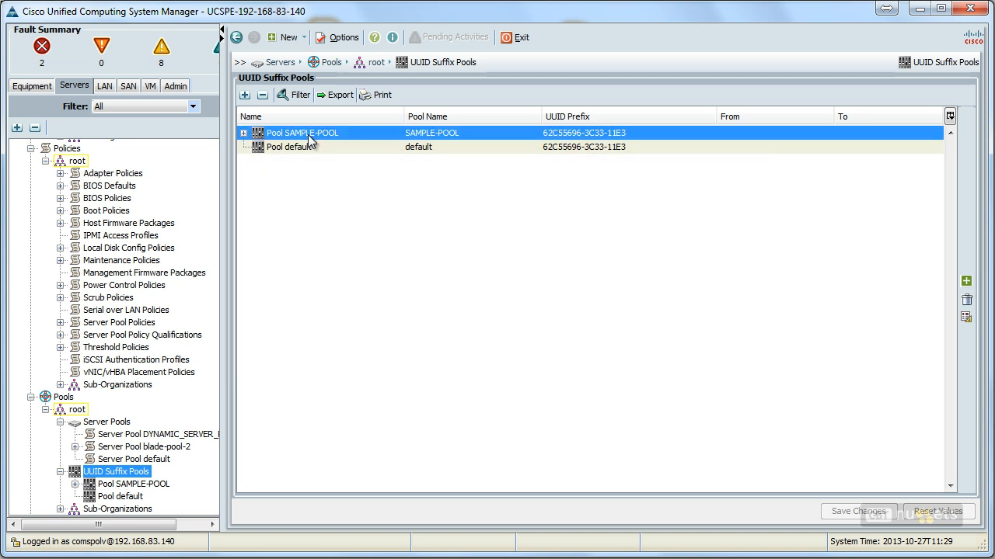
pyautogui.click(243, 133)
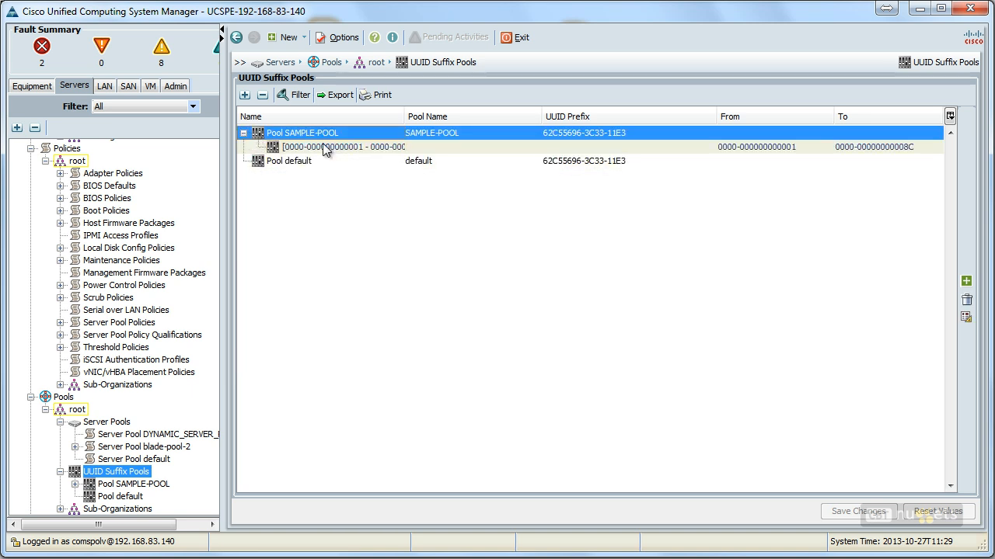
pyautogui.click(375, 149)
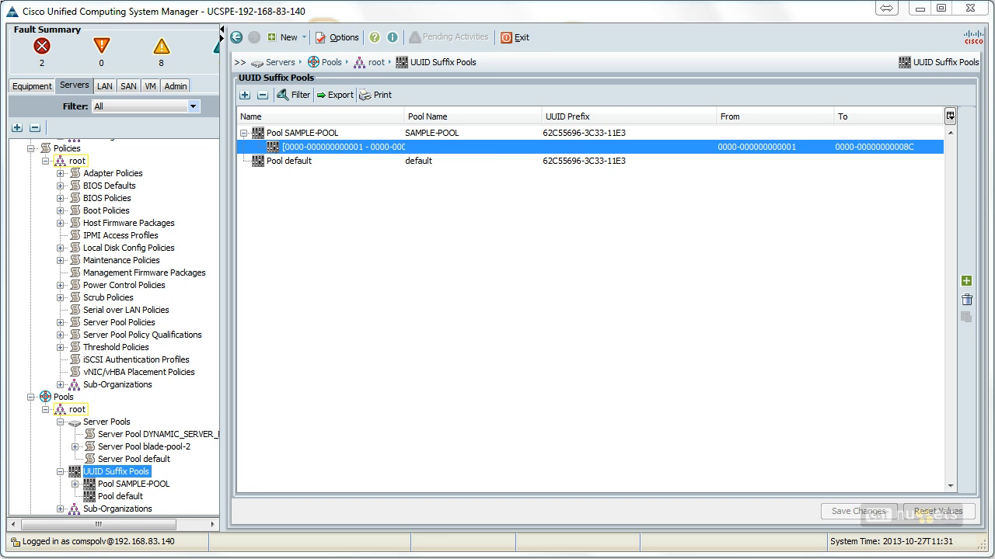
# Review the MAC pools and the IP pools under the LAN root pools
pyautogui.click(100, 88)
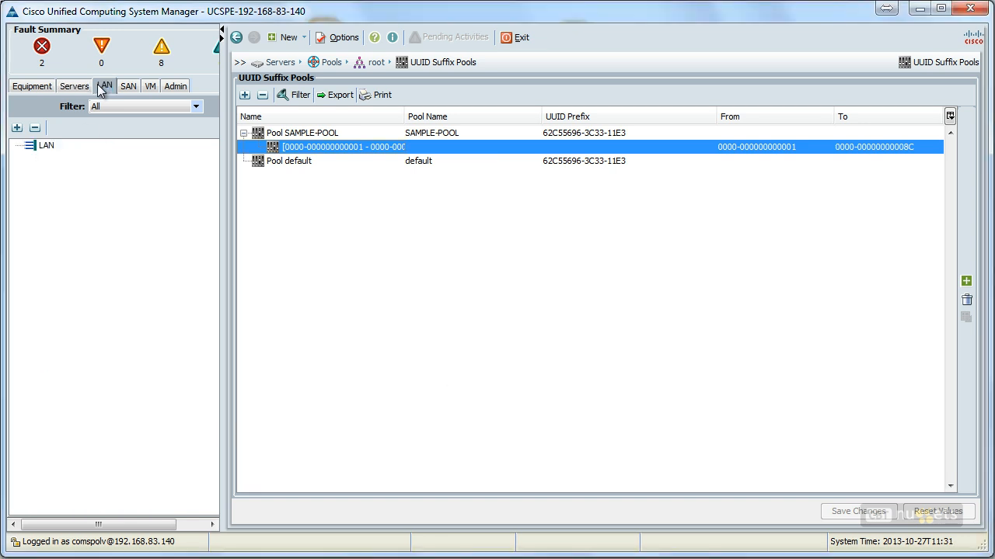
pyautogui.click(45, 151)
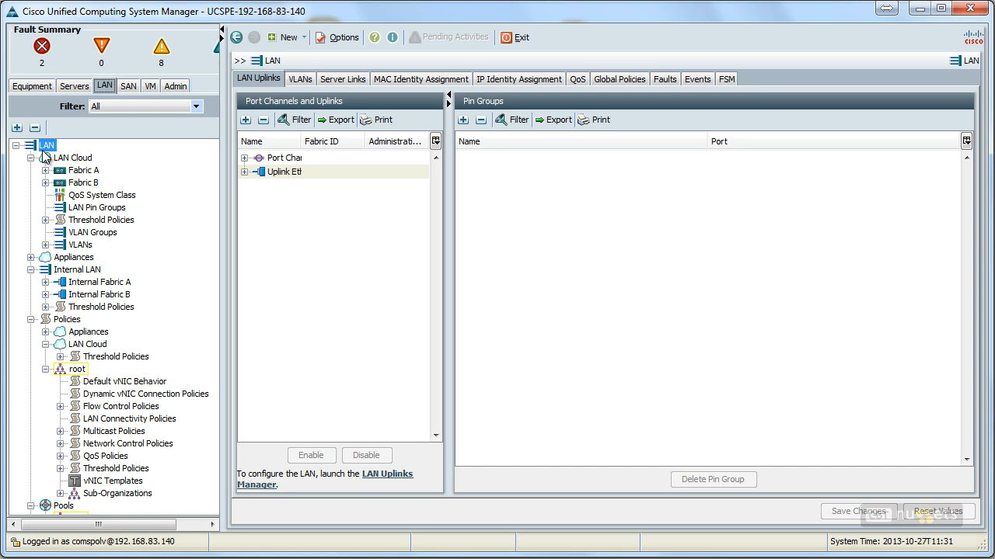
pyautogui.scroll(-3, 155, 202)
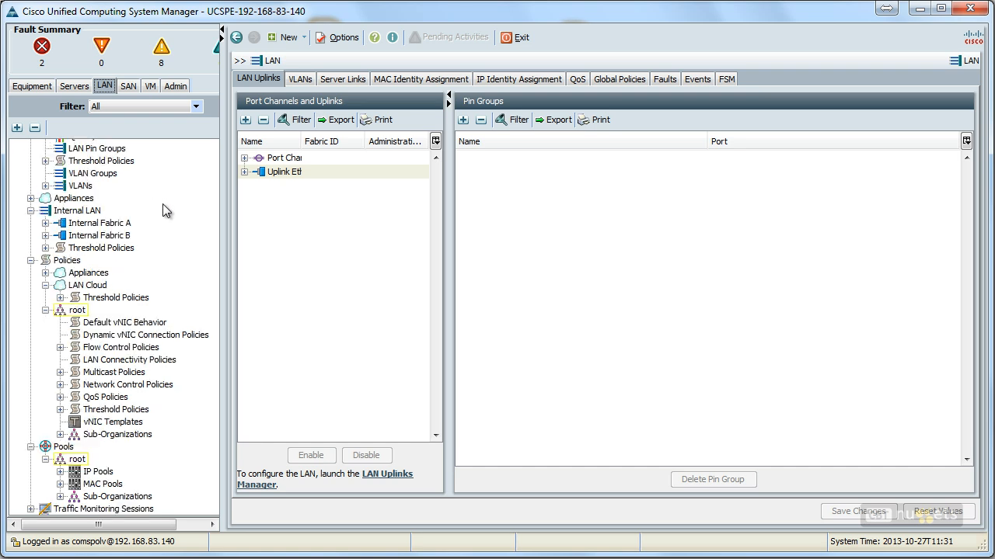
pyautogui.click(120, 486)
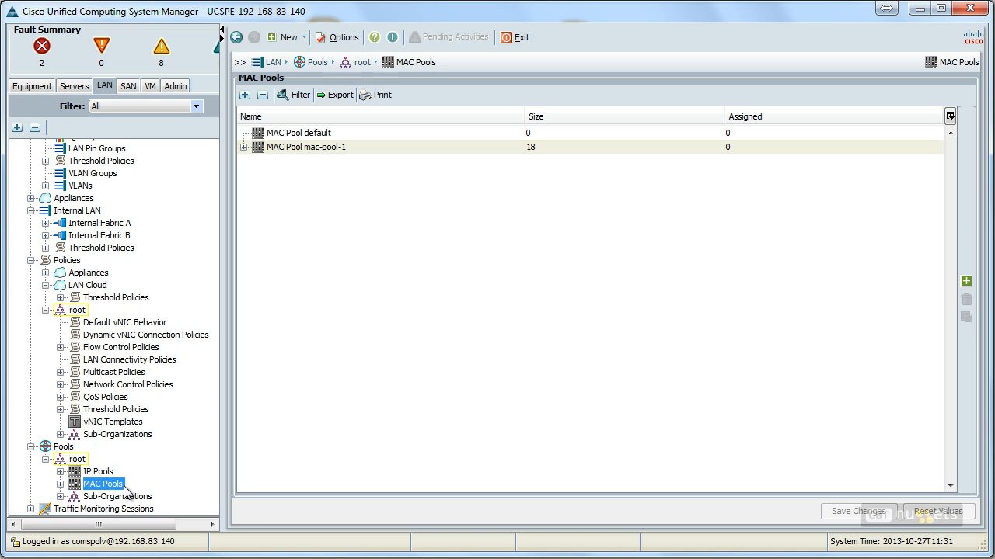
pyautogui.click(111, 474)
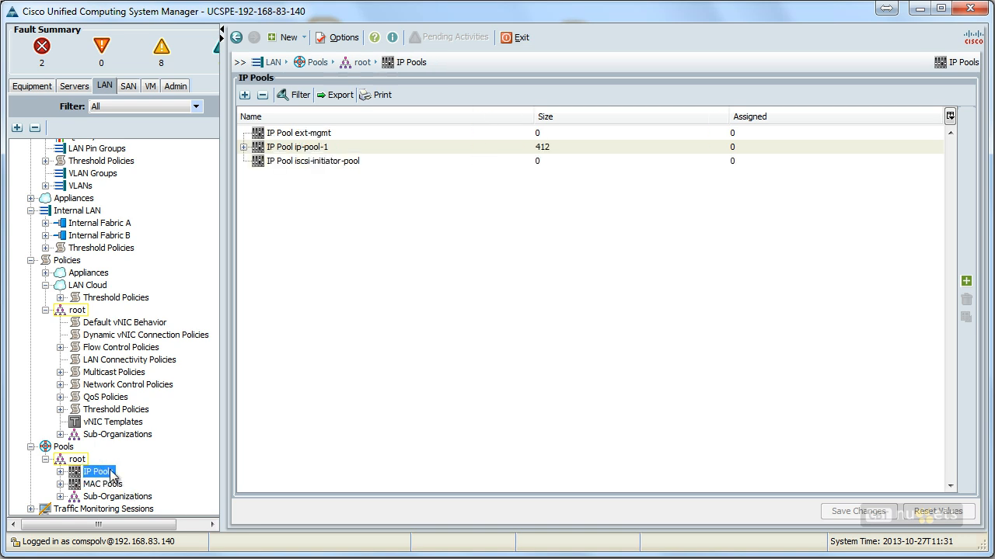
# Review the WWNN pools and the WWPN pools under the SAN root pools
pyautogui.click(130, 86)
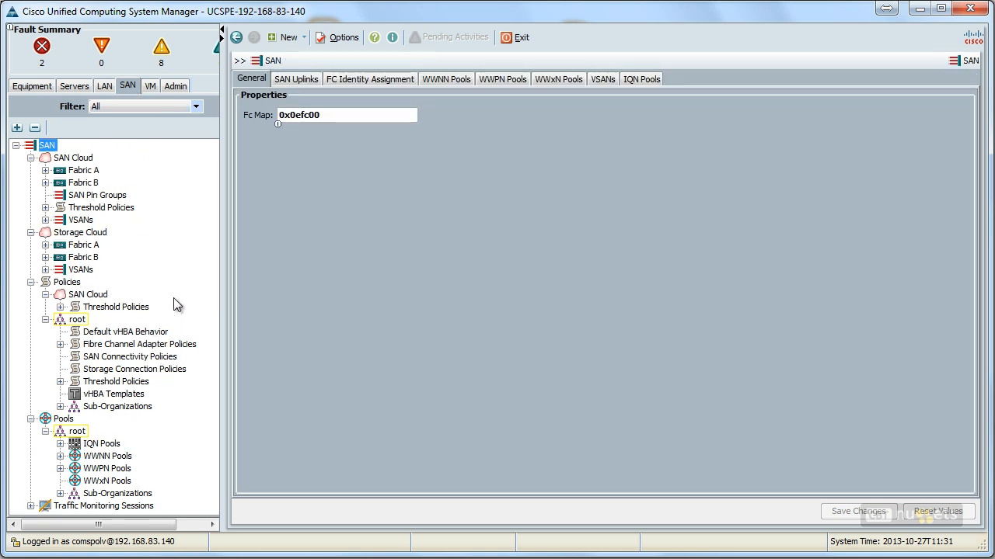
pyautogui.click(128, 458)
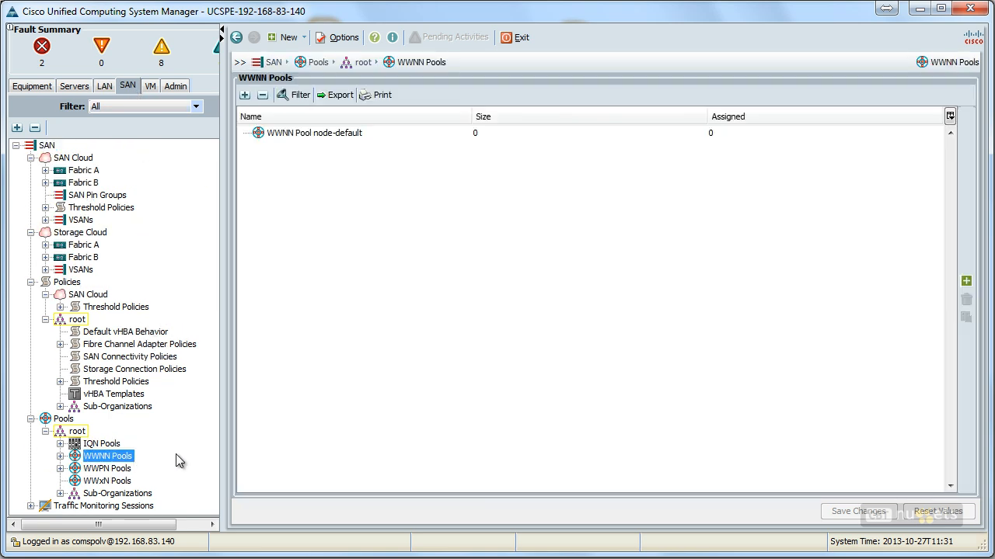
pyautogui.click(107, 469)
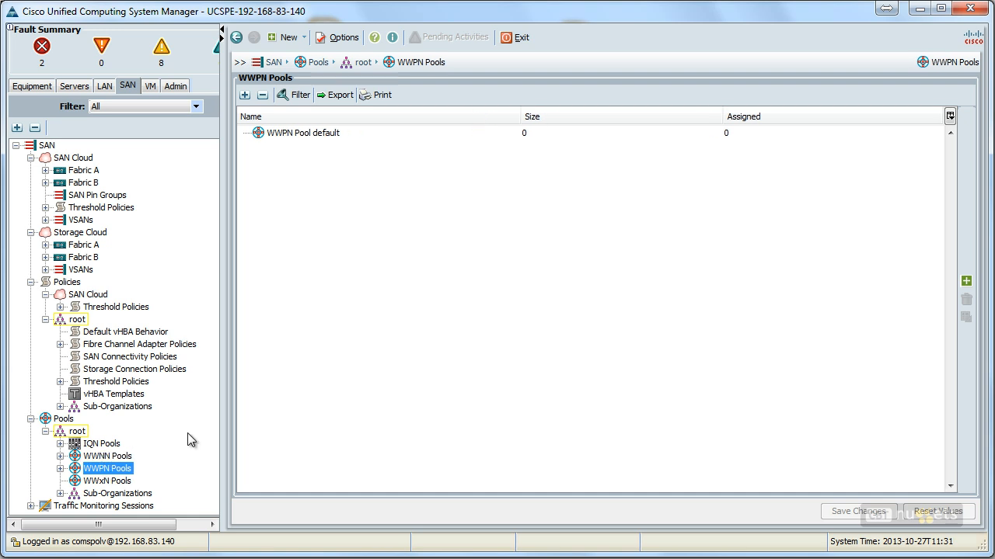